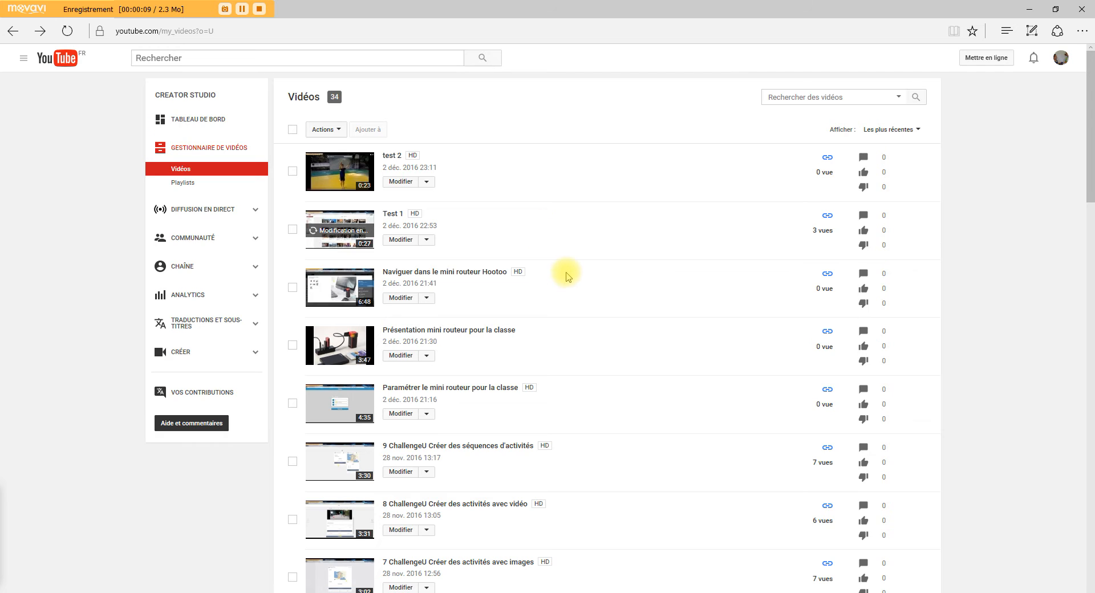
Step: Open the video editor (Montage de vidéos) from the Créer section of Creator Studio
scroll(564, 273, up, 4)
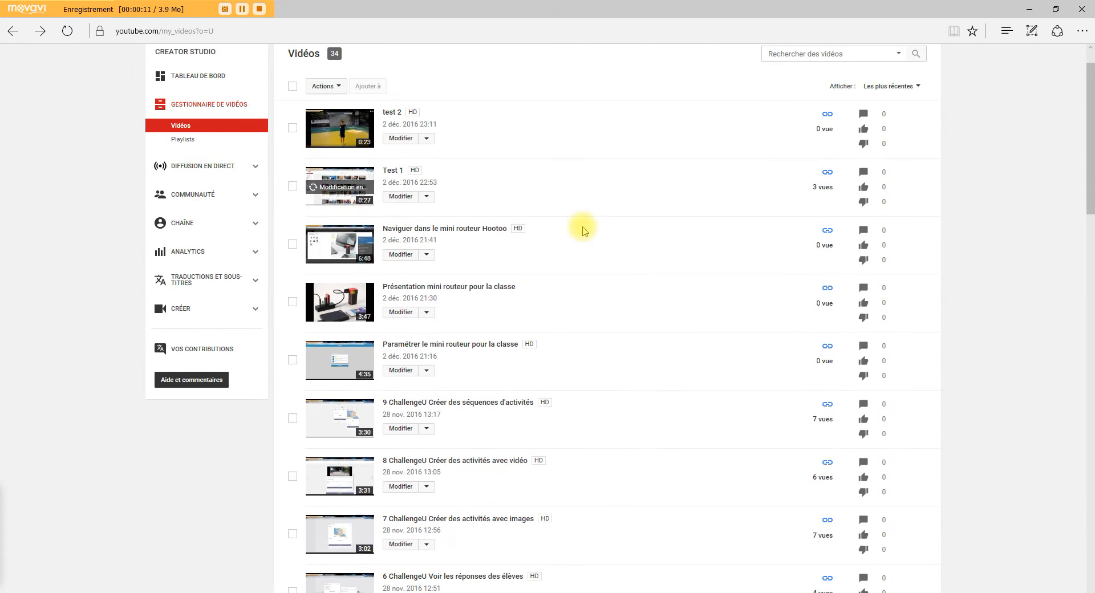
scroll(579, 225, up, 1)
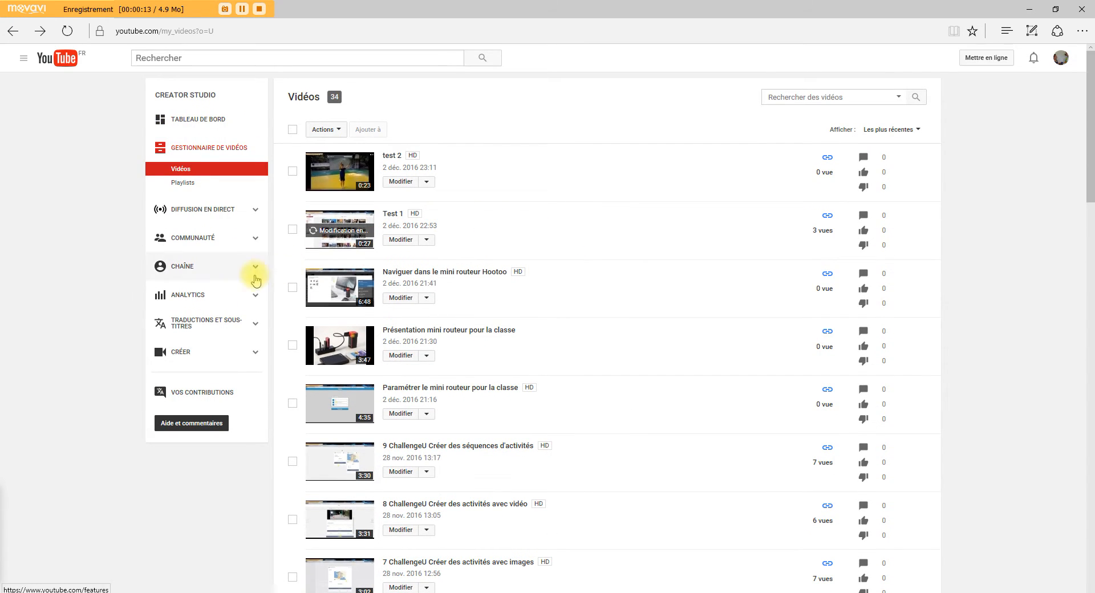
click(256, 355)
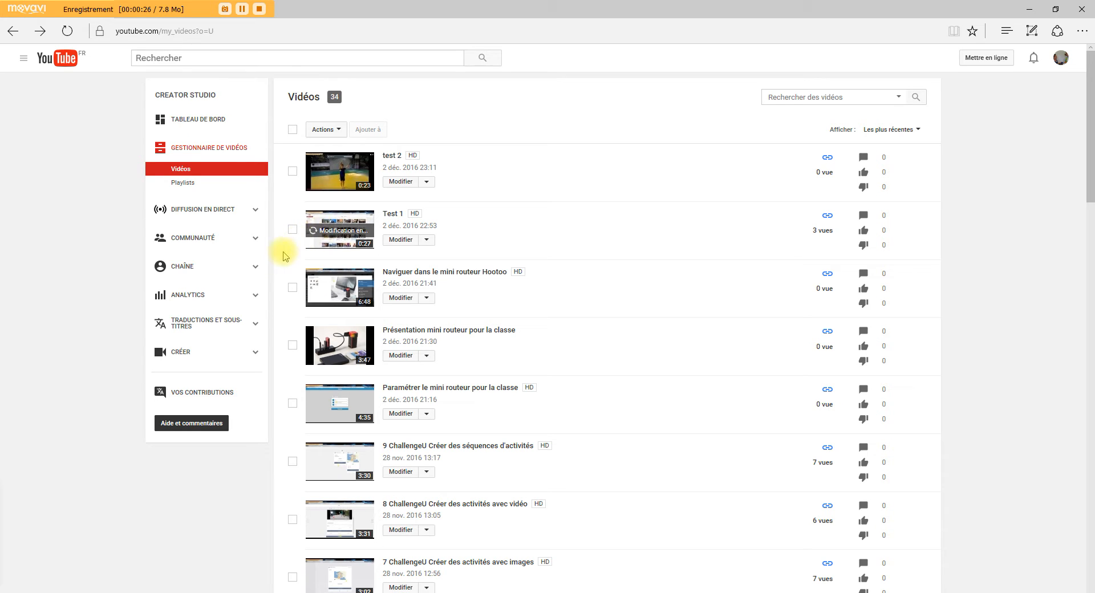
click(255, 357)
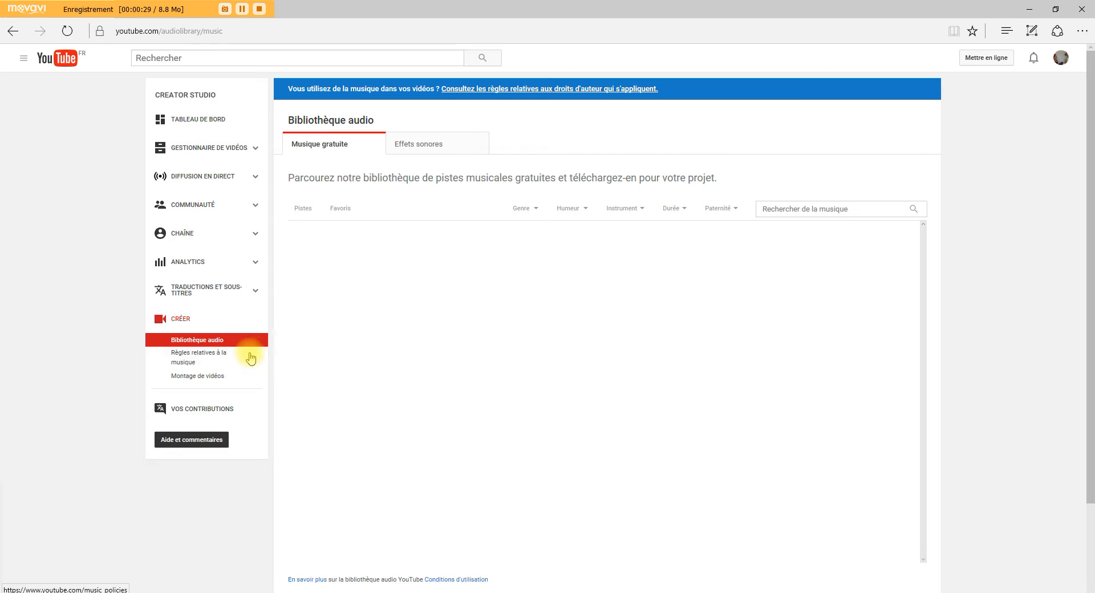
click(209, 378)
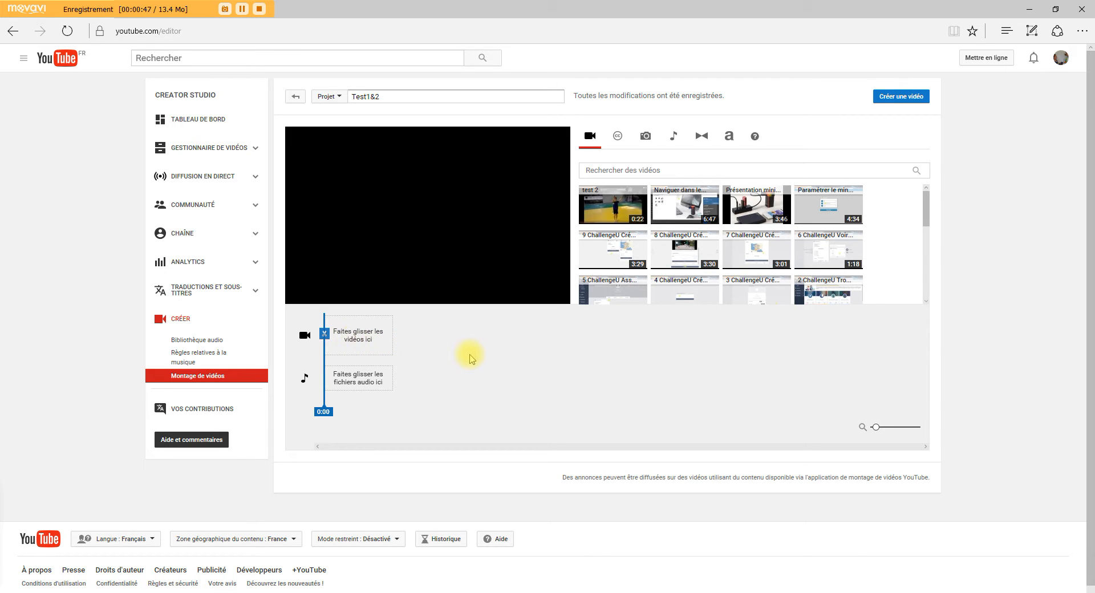
Step: Add the uploaded "test 2" video to the empty video track of the Test1&2 project
scroll(633, 222, down, 1)
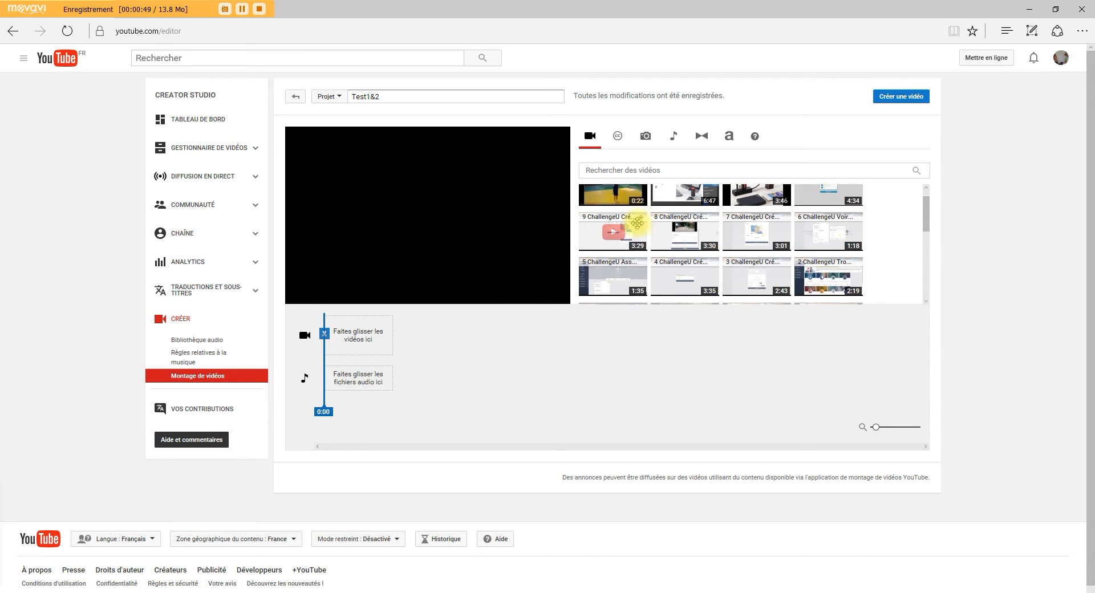
scroll(639, 234, down, 2)
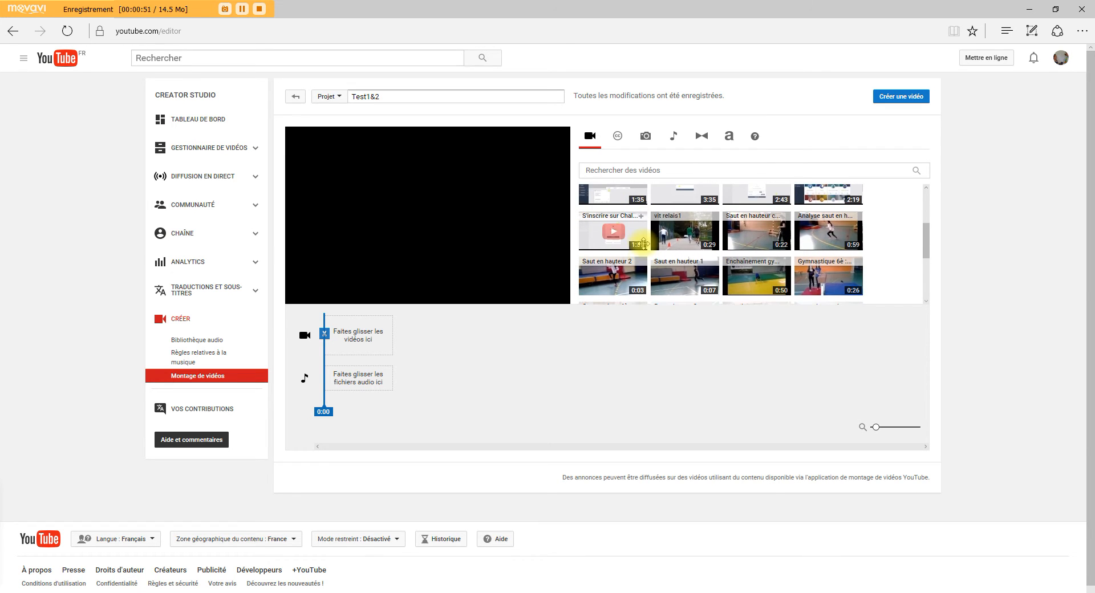
scroll(643, 246, down, 1)
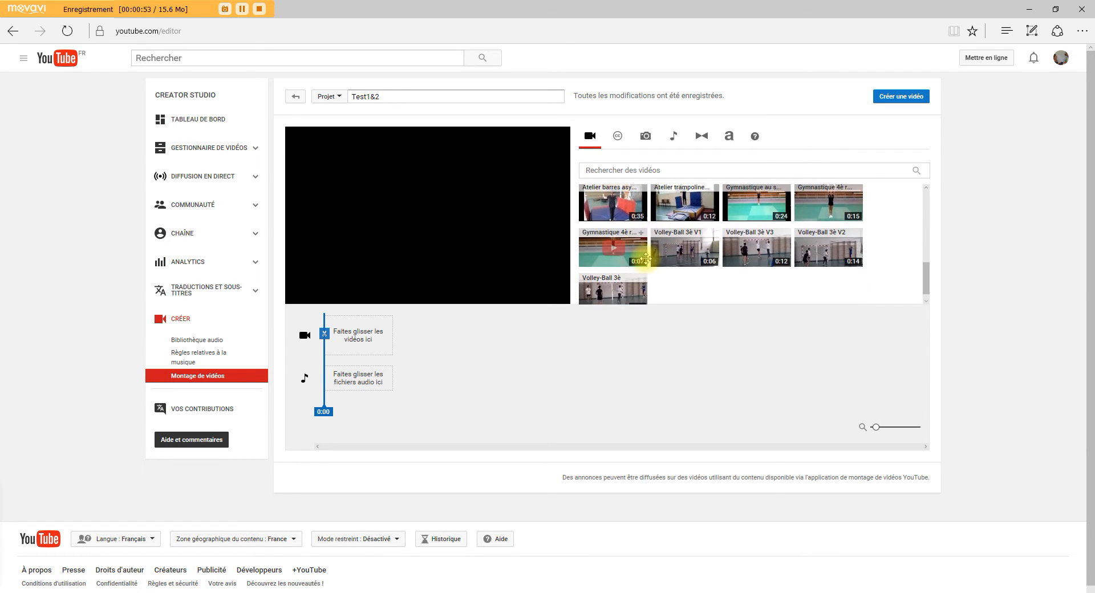
scroll(646, 272, up, 5)
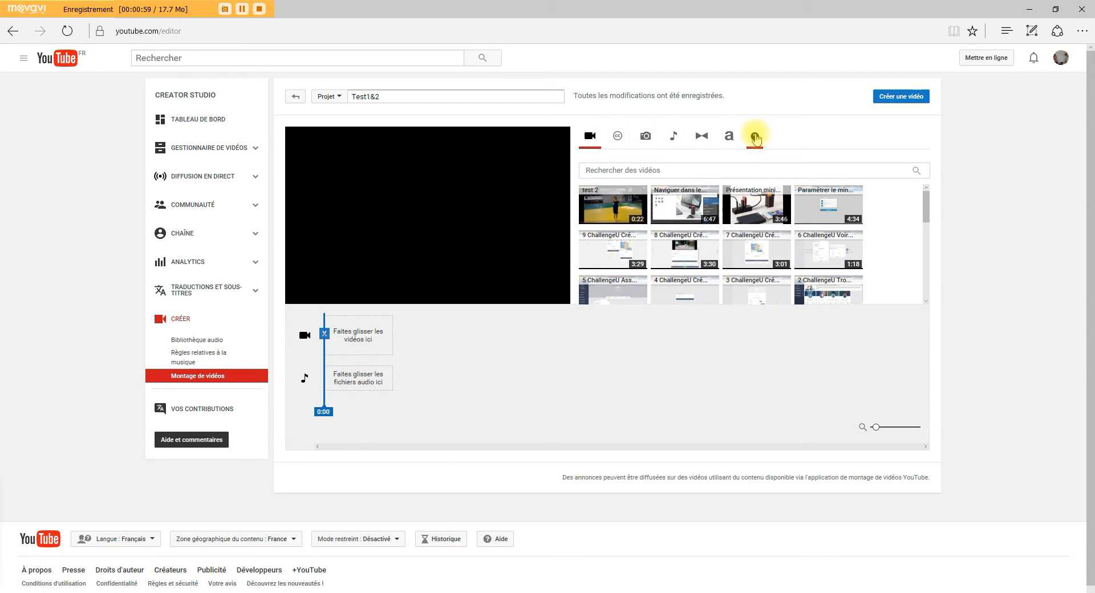
click(635, 207)
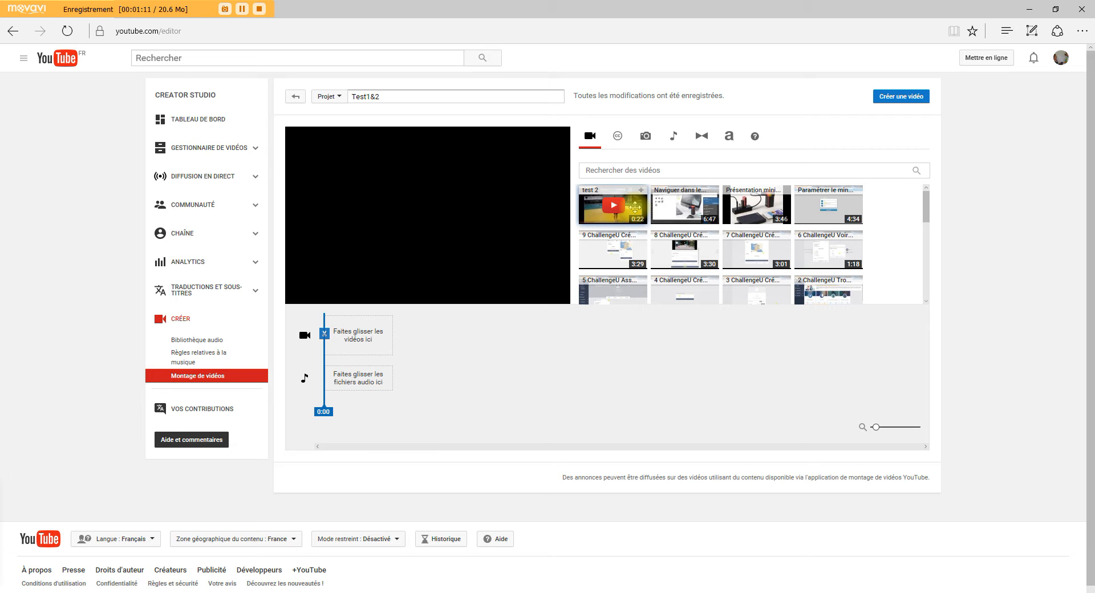
drag(635, 211, 355, 335)
click(297, 296)
click(301, 296)
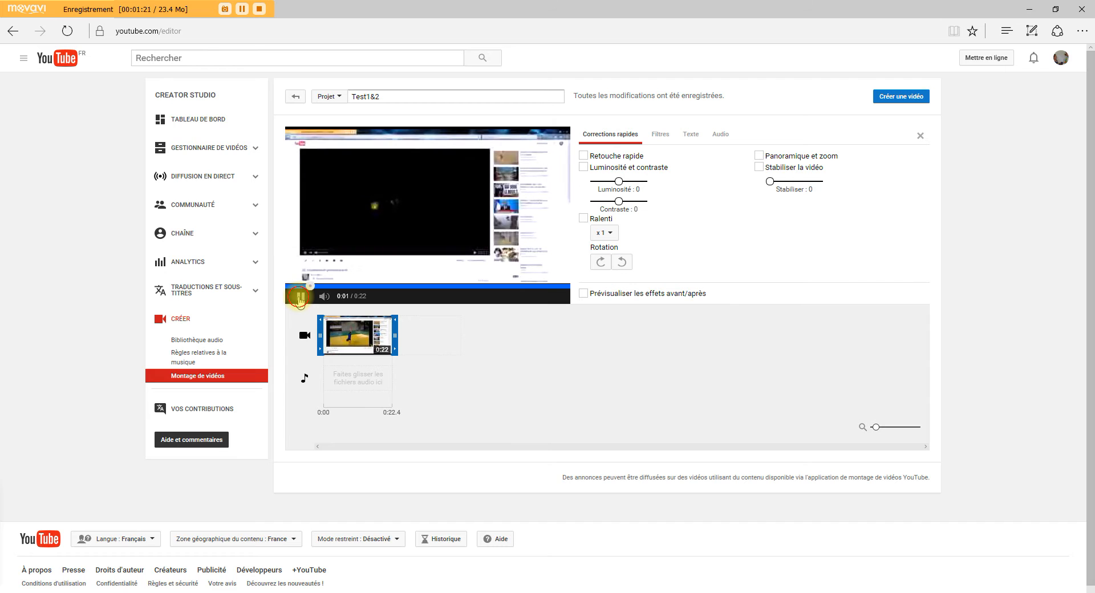
Step: Trim the start of the "test 2" clip so it lasts about 7 seconds, preview it, and return to the video library
drag(320, 336, 352, 339)
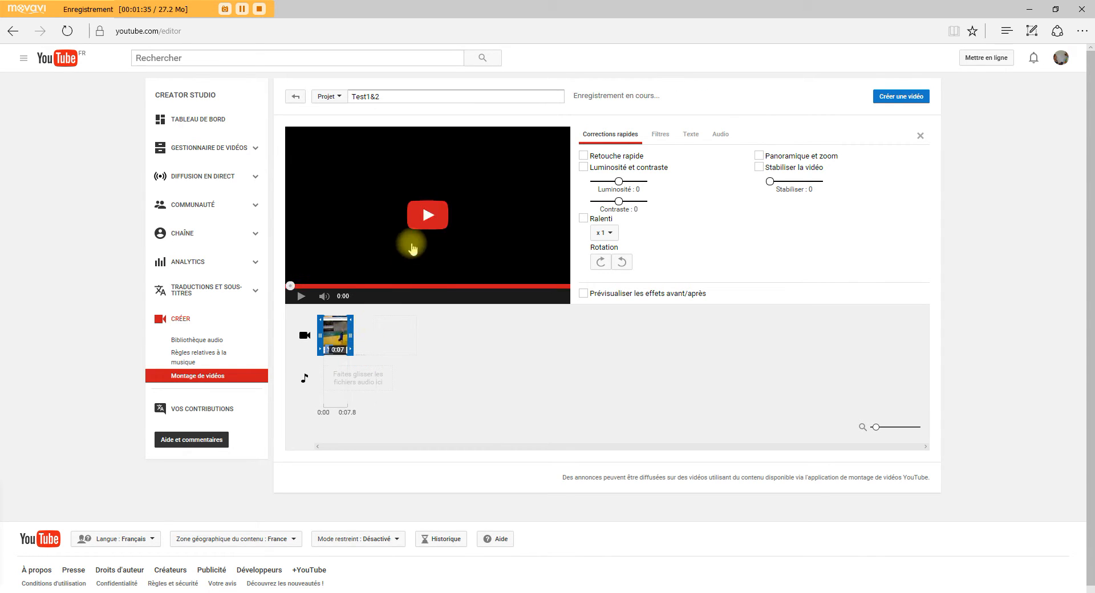
click(421, 215)
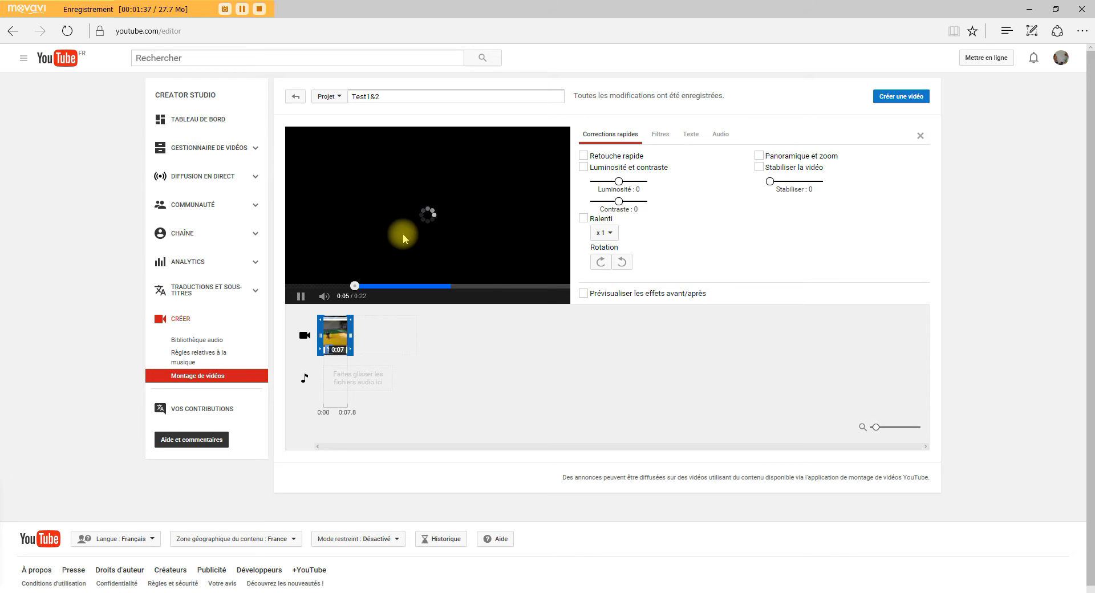
click(301, 297)
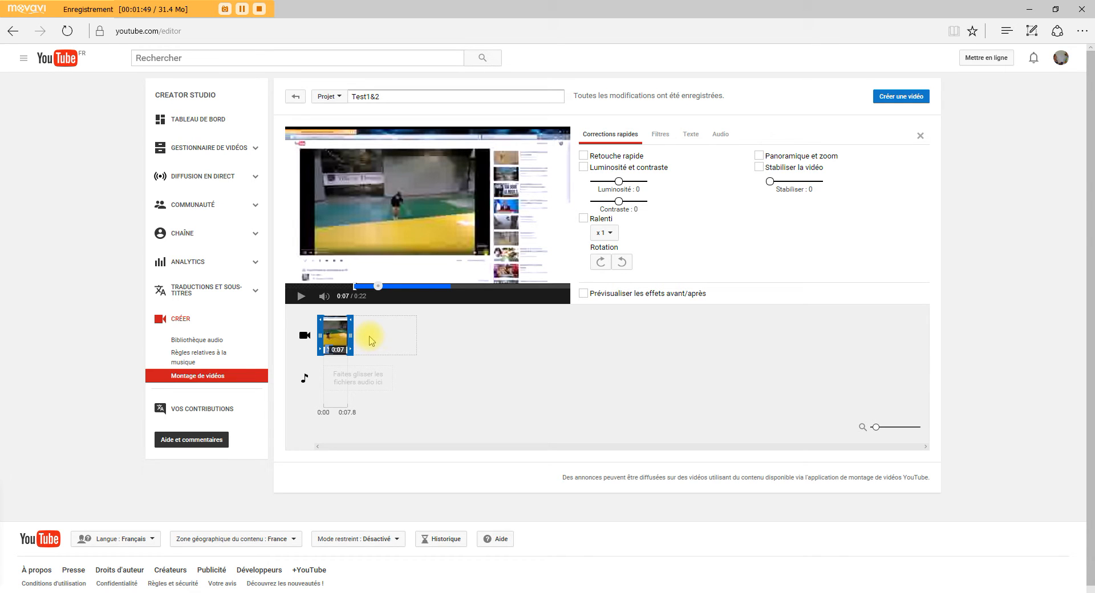
click(920, 137)
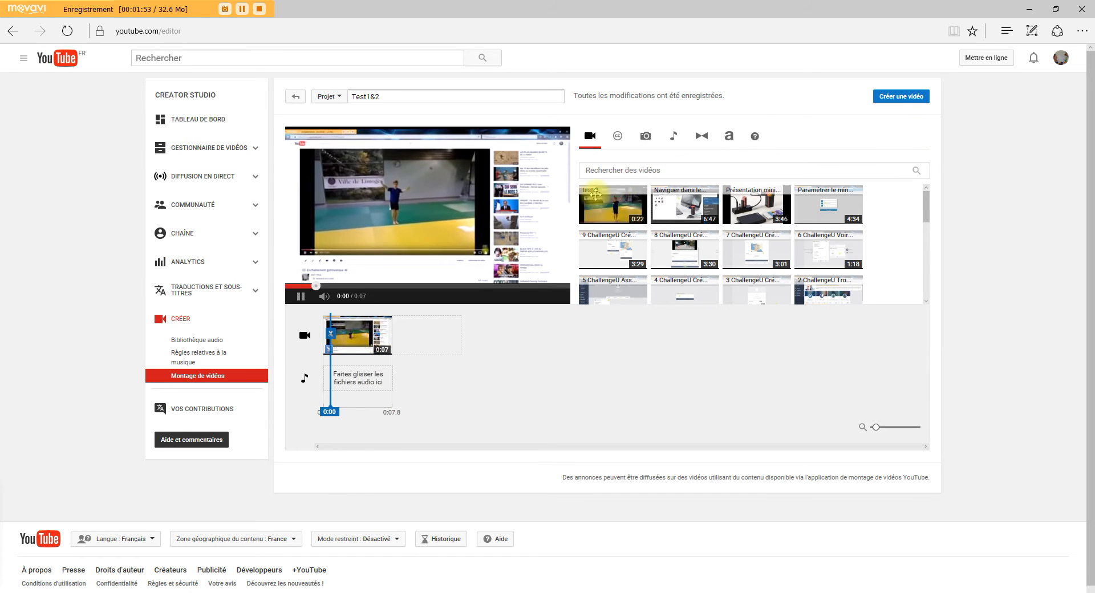
click(300, 296)
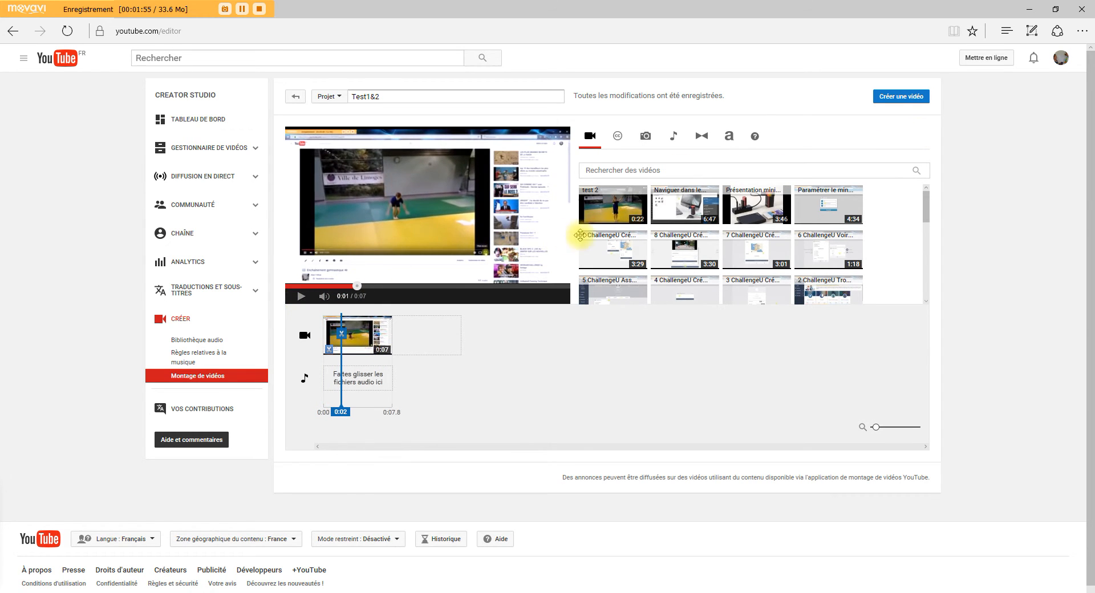
Step: Add the 6:47 "Naviguer dans le mini routeur Hootoo" video after "test 2" and fit both clips in the timeline
drag(662, 209, 424, 334)
click(301, 296)
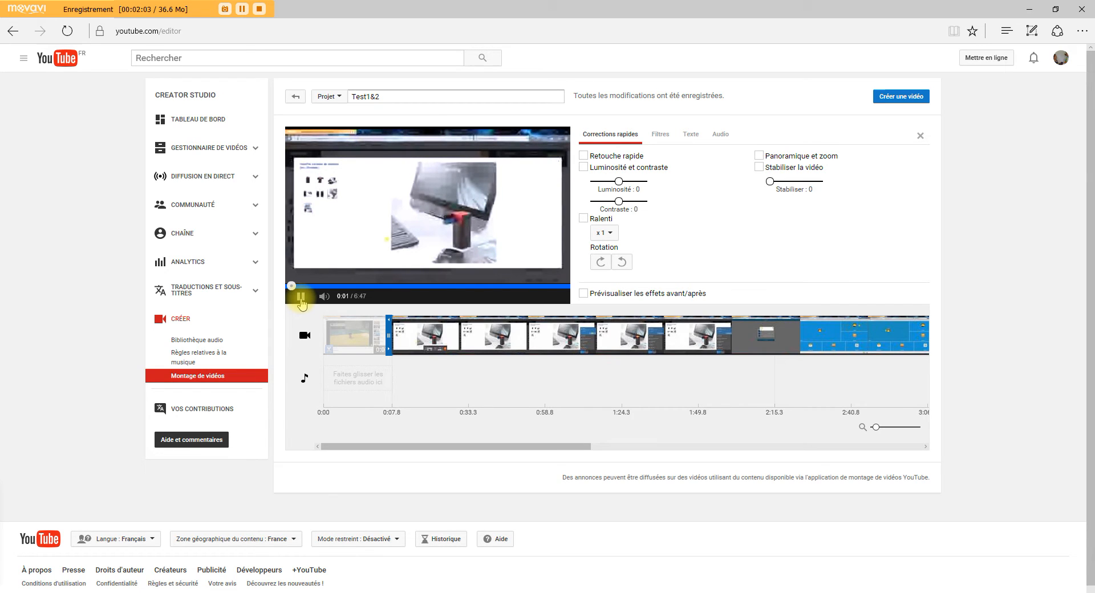
click(301, 296)
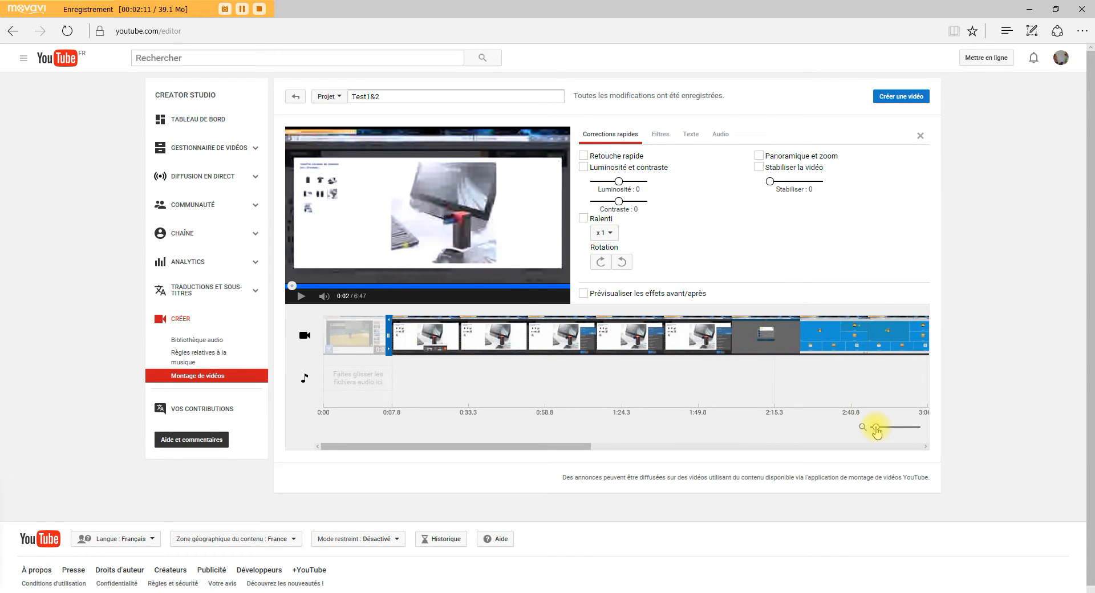
drag(877, 432, 870, 432)
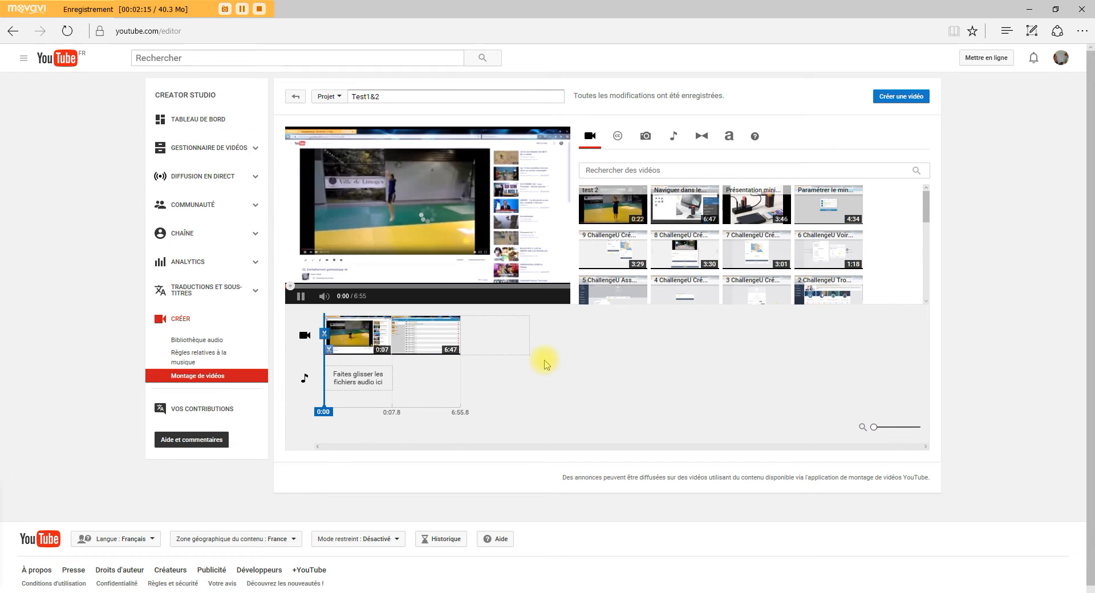
click(301, 296)
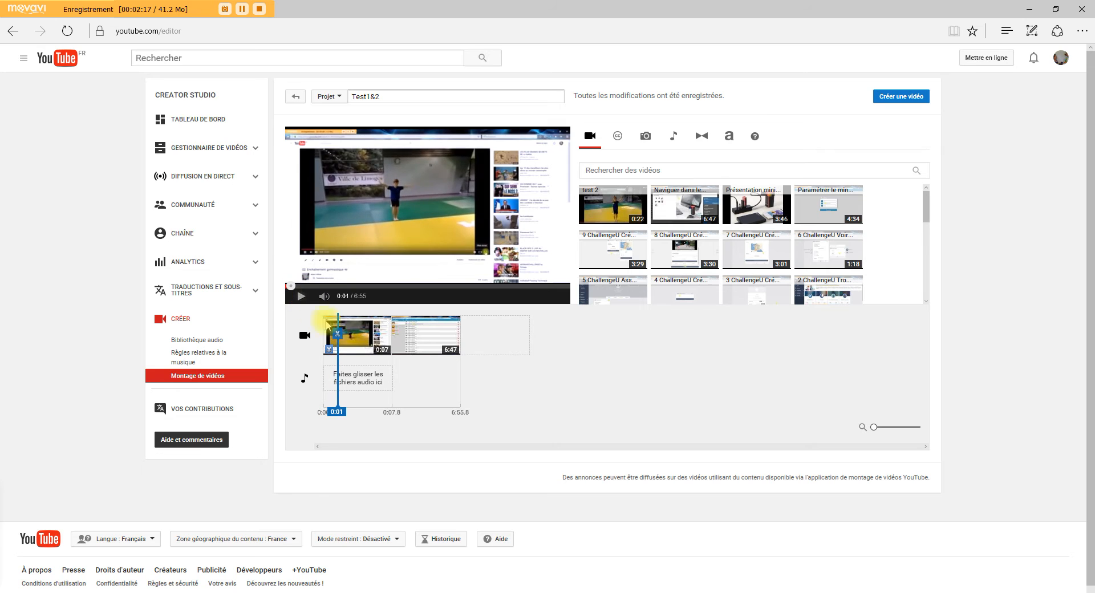
Step: Trim the end of the mini router clip so it lasts about 8 seconds, and return to the project overview
click(422, 340)
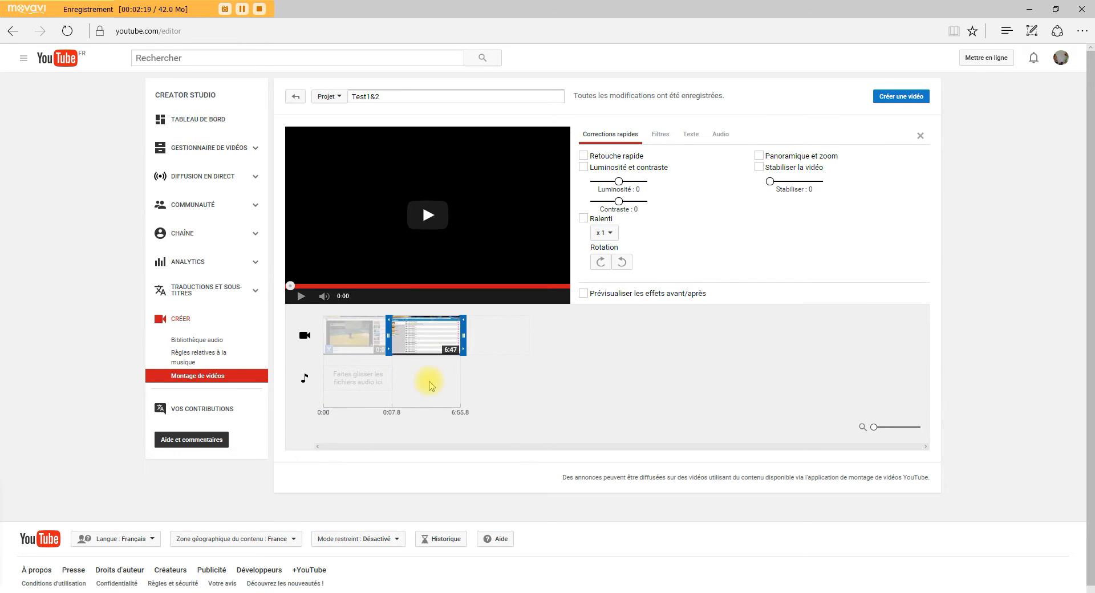
drag(461, 337, 398, 342)
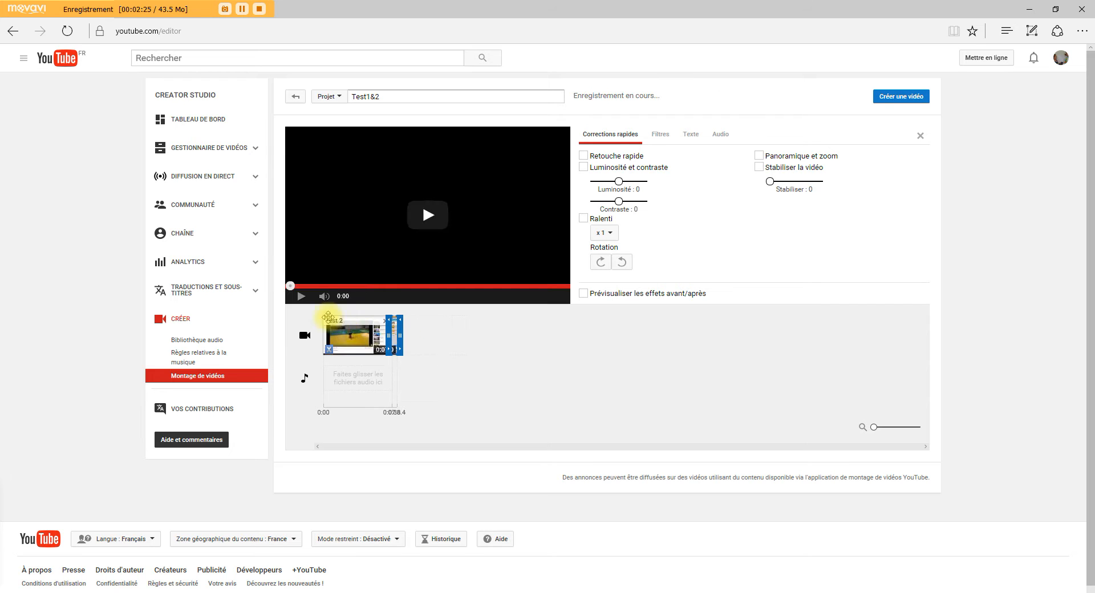
click(302, 296)
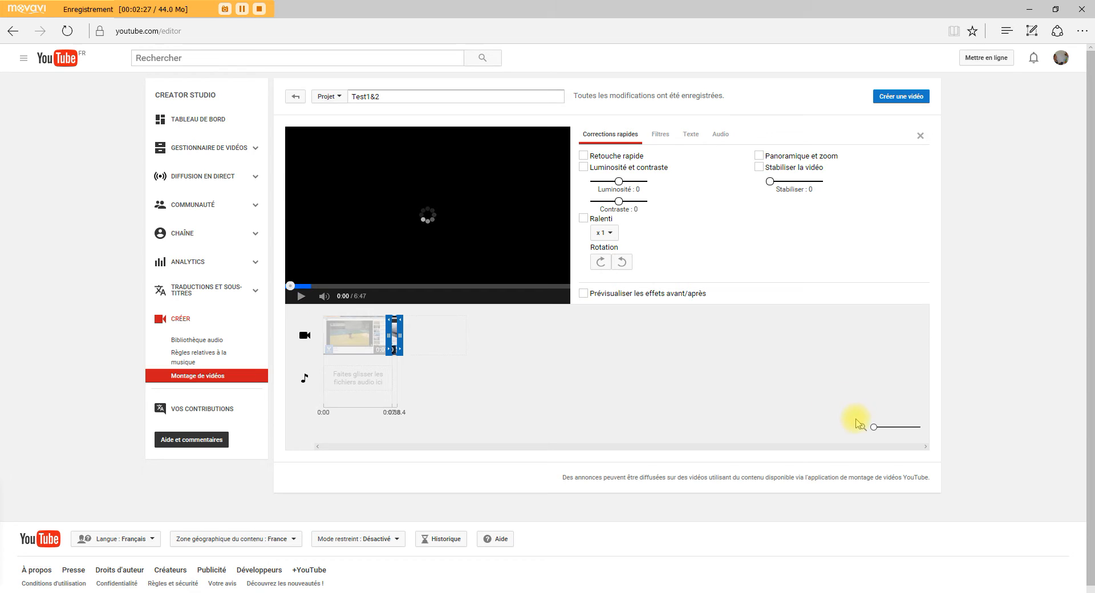
drag(879, 432, 885, 432)
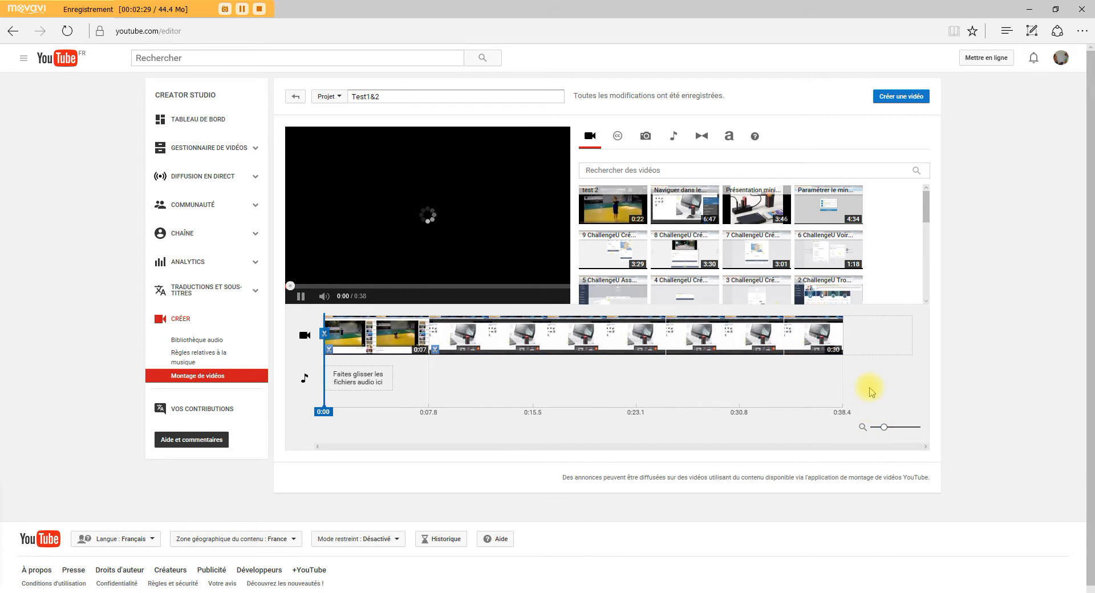
click(821, 334)
drag(846, 336, 567, 347)
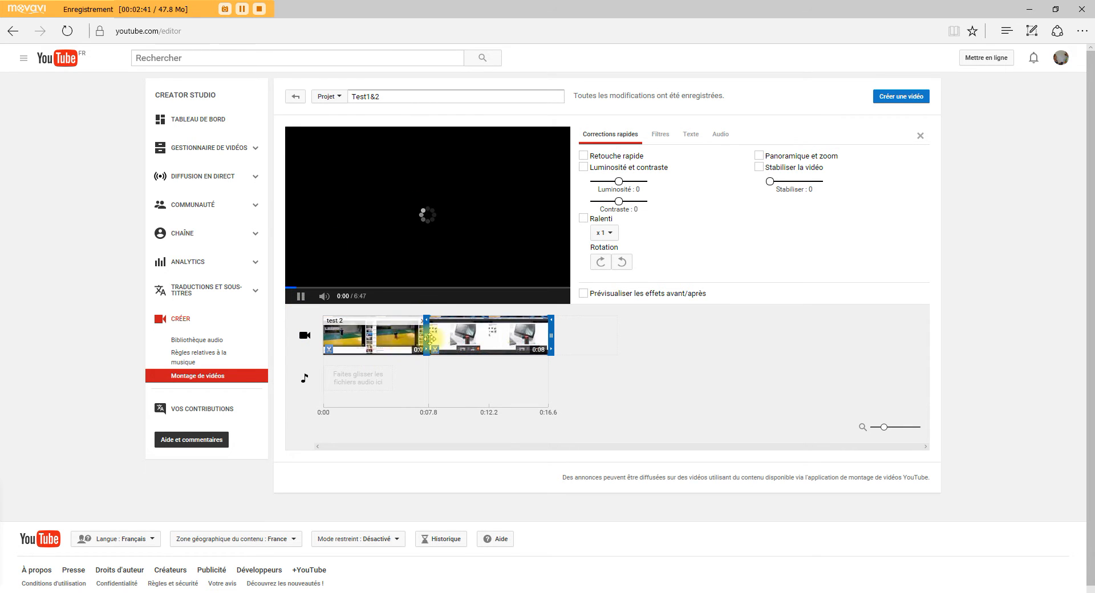
click(301, 297)
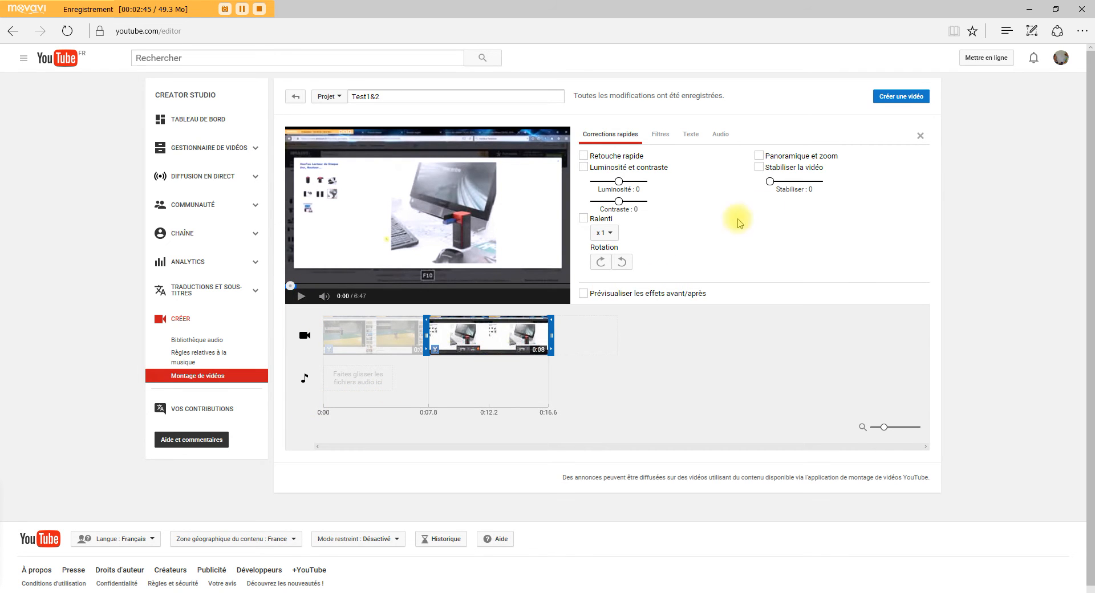
click(921, 137)
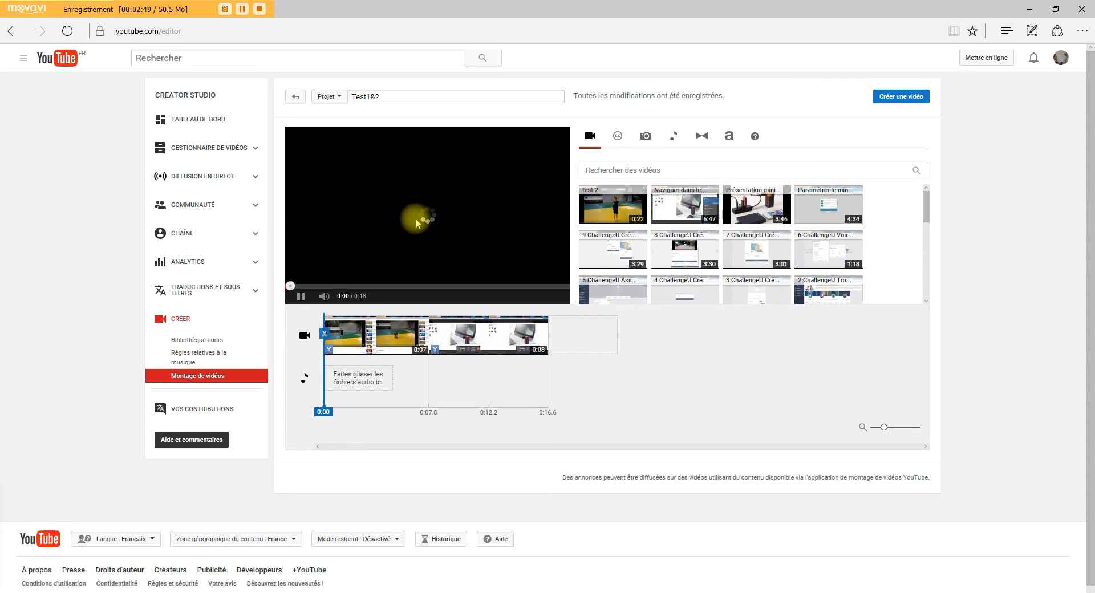
click(300, 297)
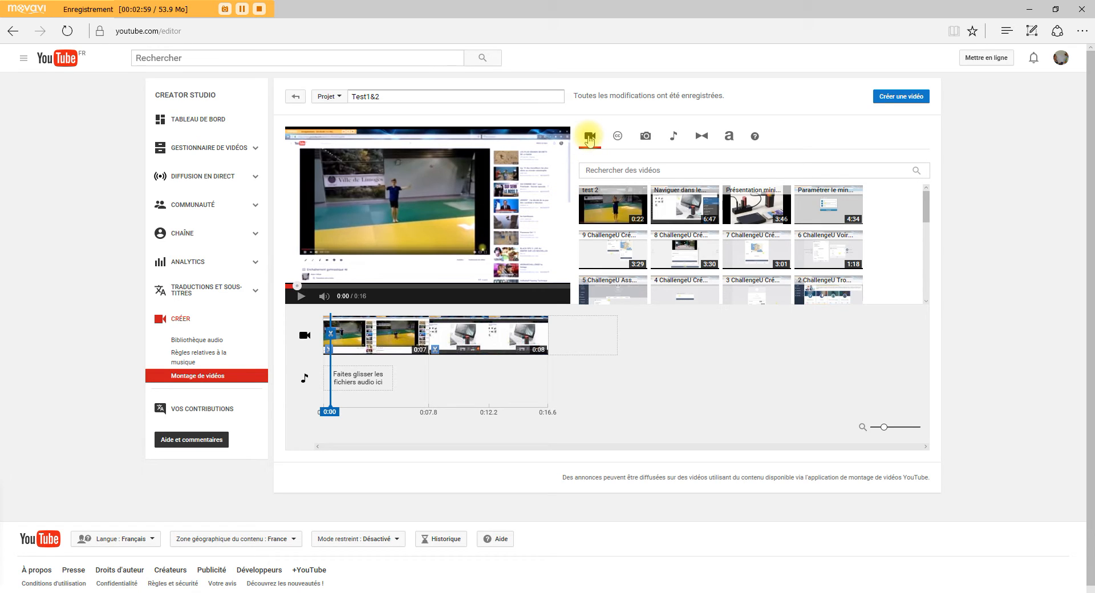
Step: Browse the sample Creative Commons videos available for remixing, down to clips such as "Small waterfall"
click(618, 138)
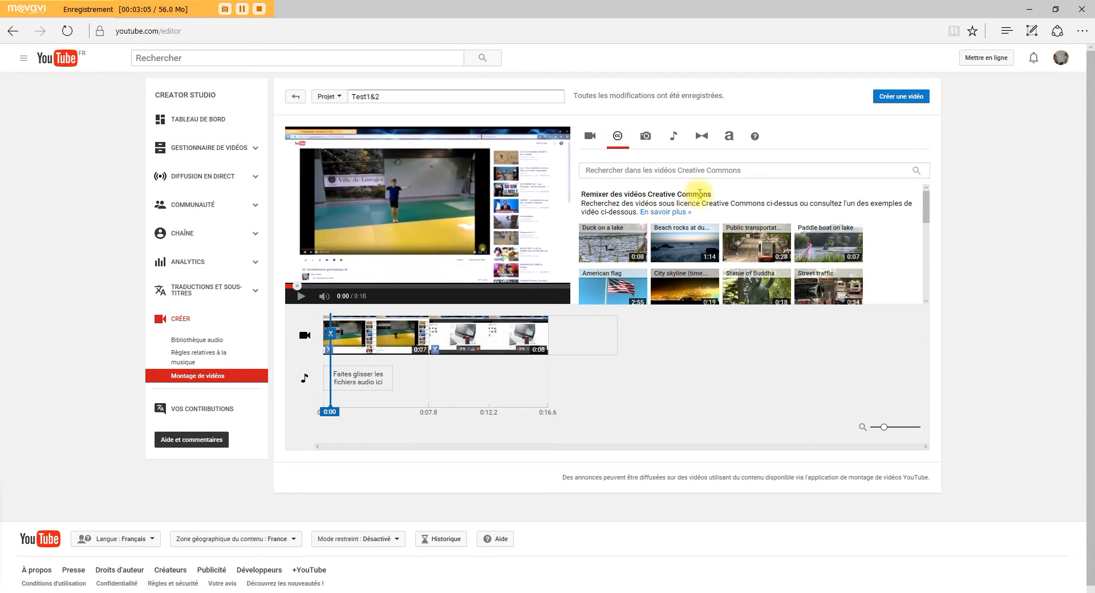
scroll(697, 239, down, 2)
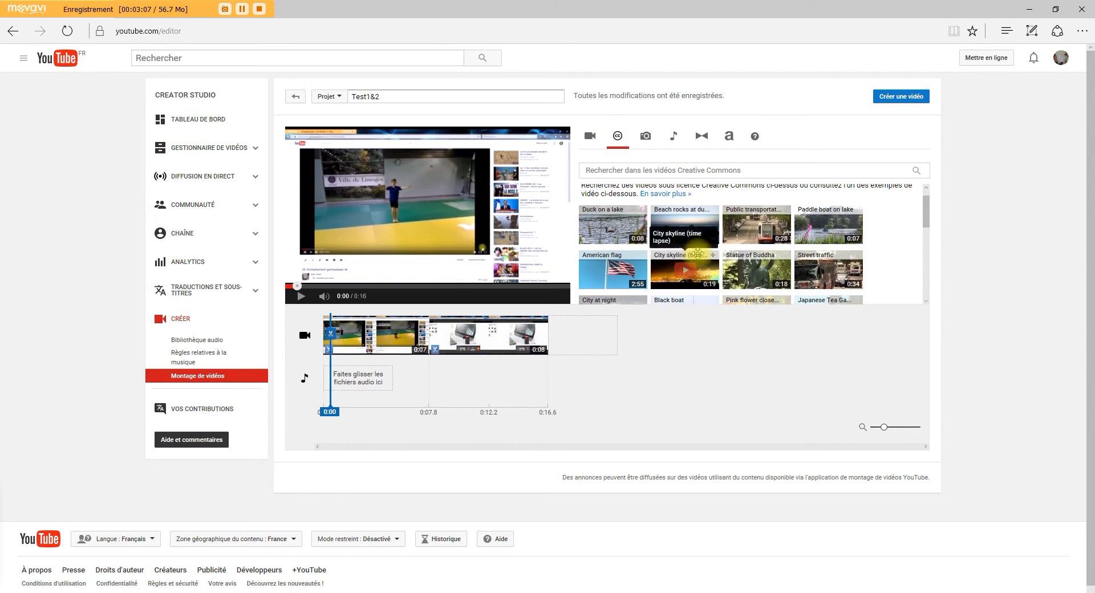
scroll(701, 254, down, 5)
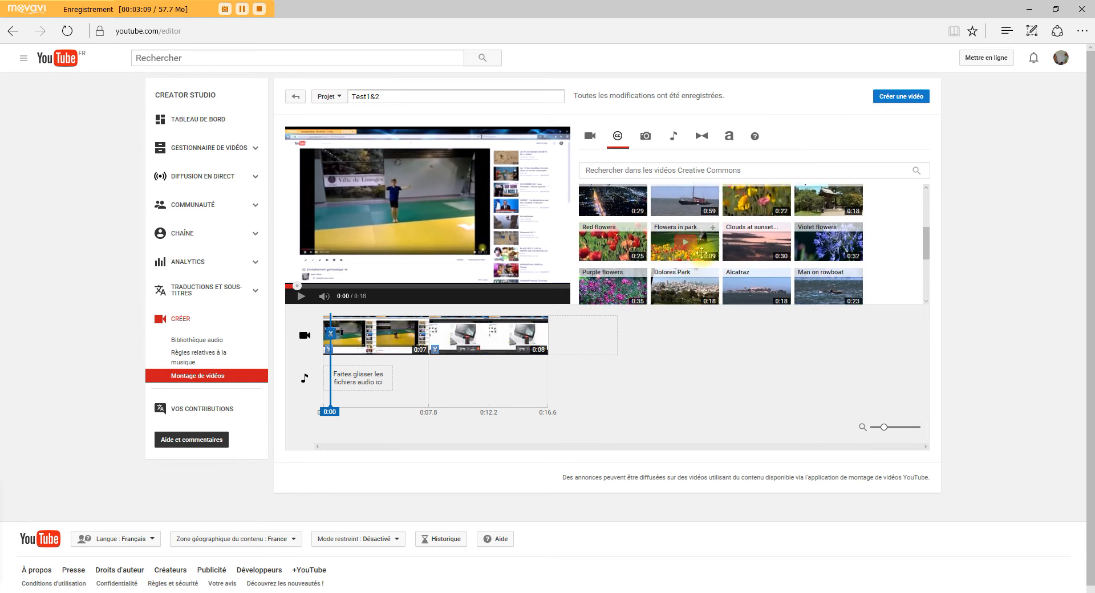
scroll(701, 253, down, 3)
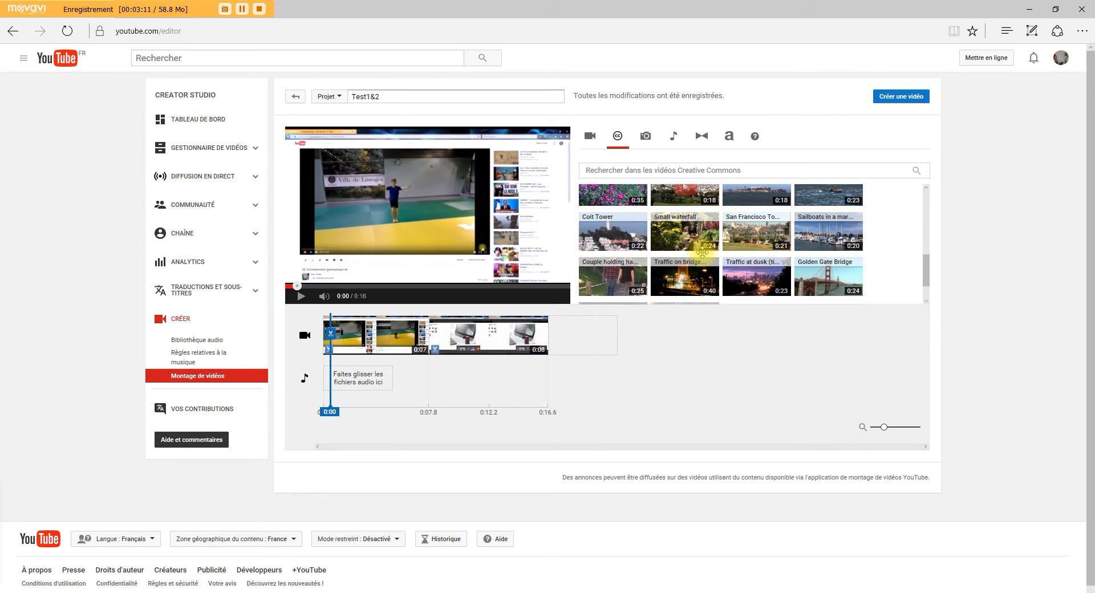
scroll(705, 258, down, 2)
click(675, 165)
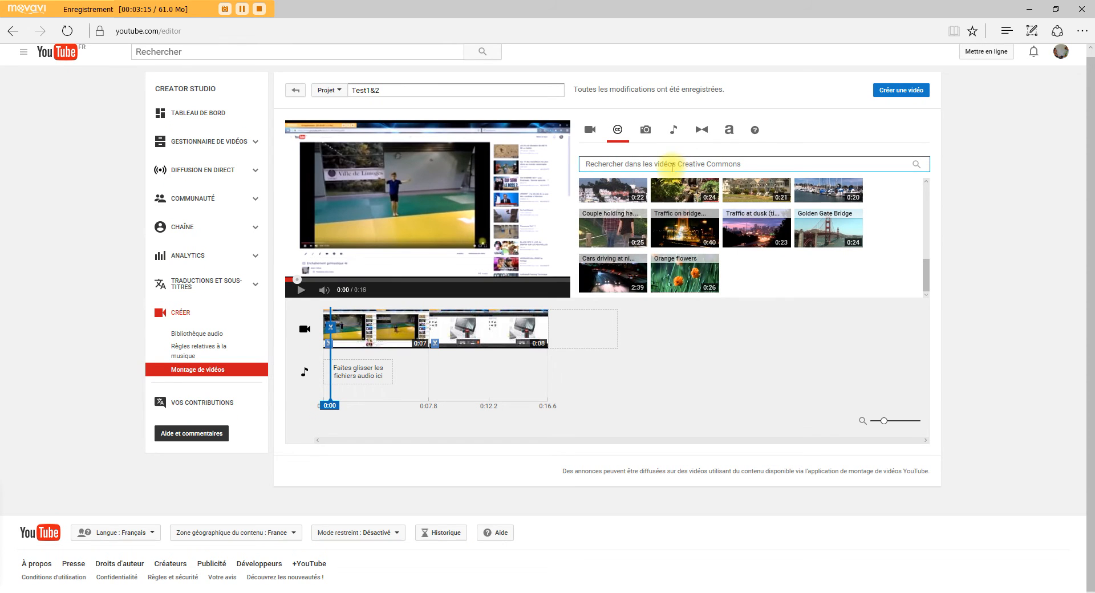
scroll(669, 203, up, 1)
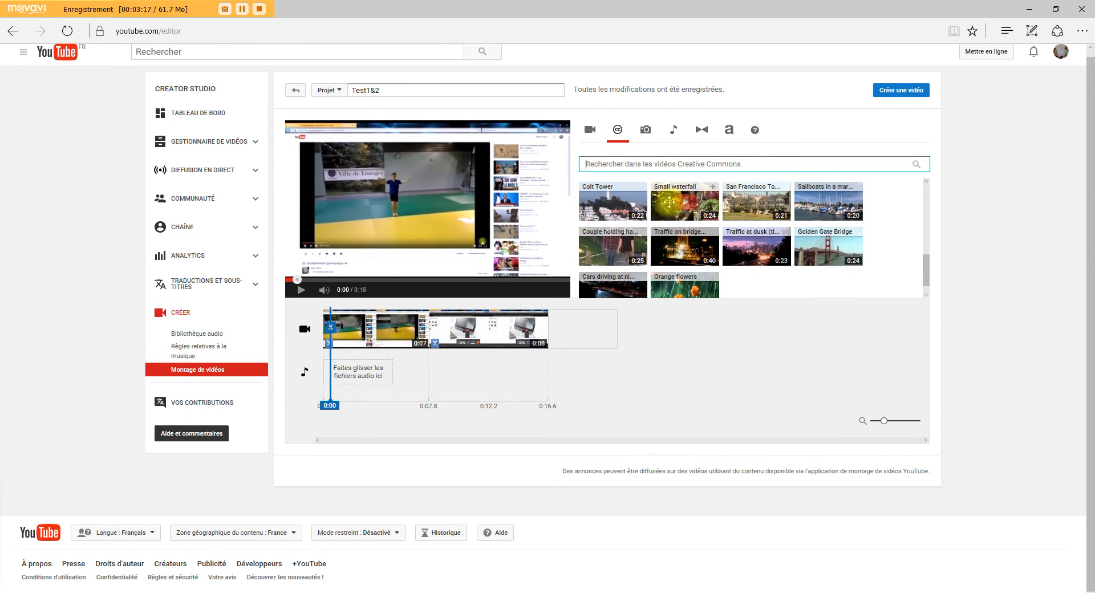
click(667, 215)
mouse_move(667, 214)
mouse_down()
mouse_move(630, 242)
mouse_move(578, 326)
mouse_move(633, 246)
mouse_move(678, 214)
mouse_up()
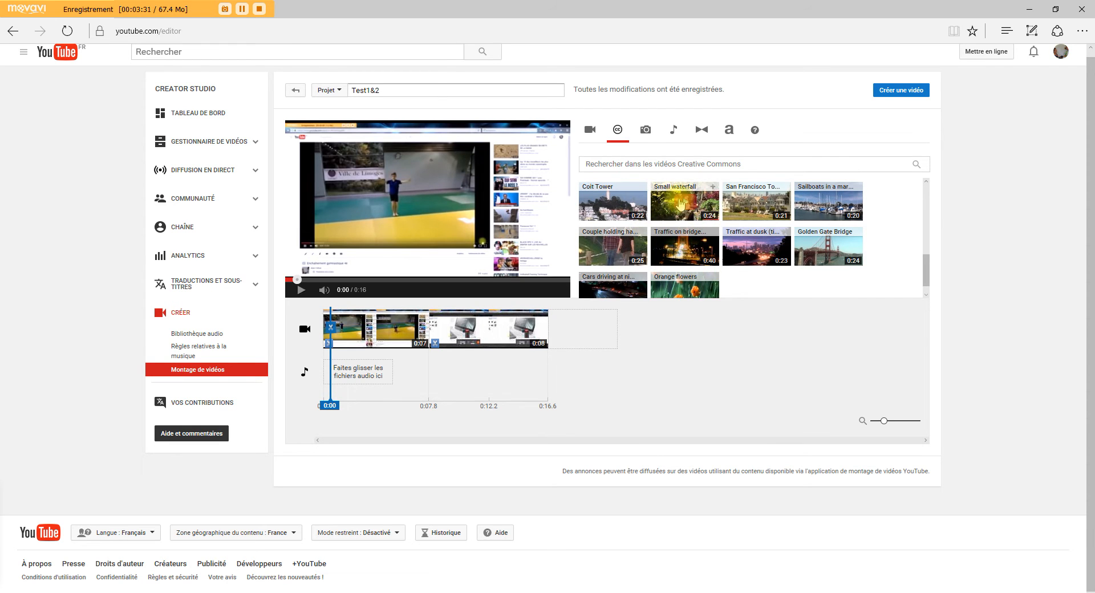
Step: View the photo import options, and open the "test 2" clip's quick corrections with a short preview of the clip
click(645, 132)
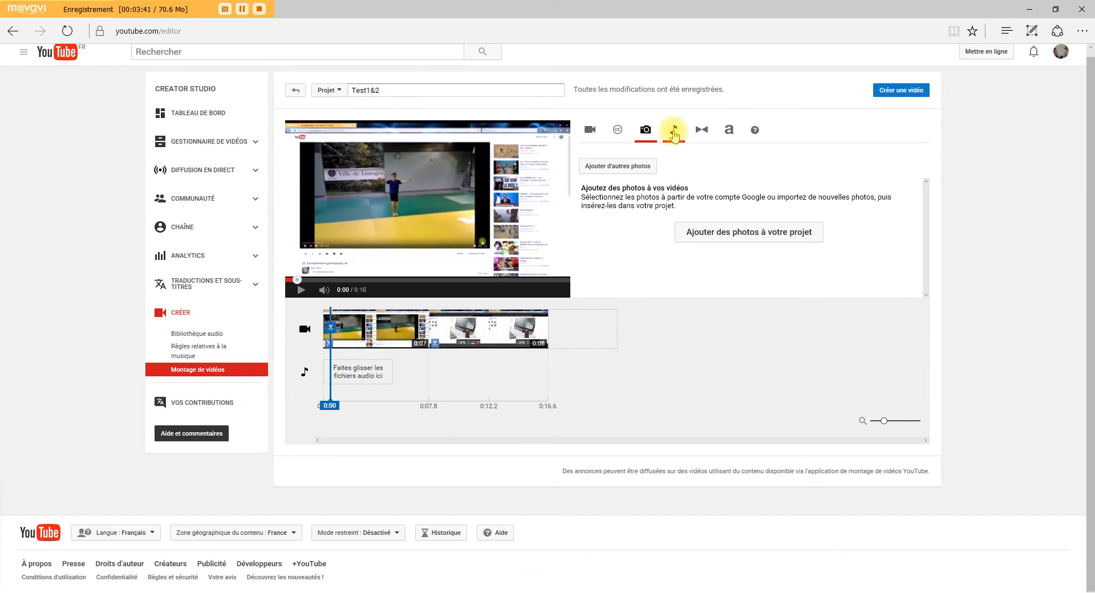
mouse_move(341, 322)
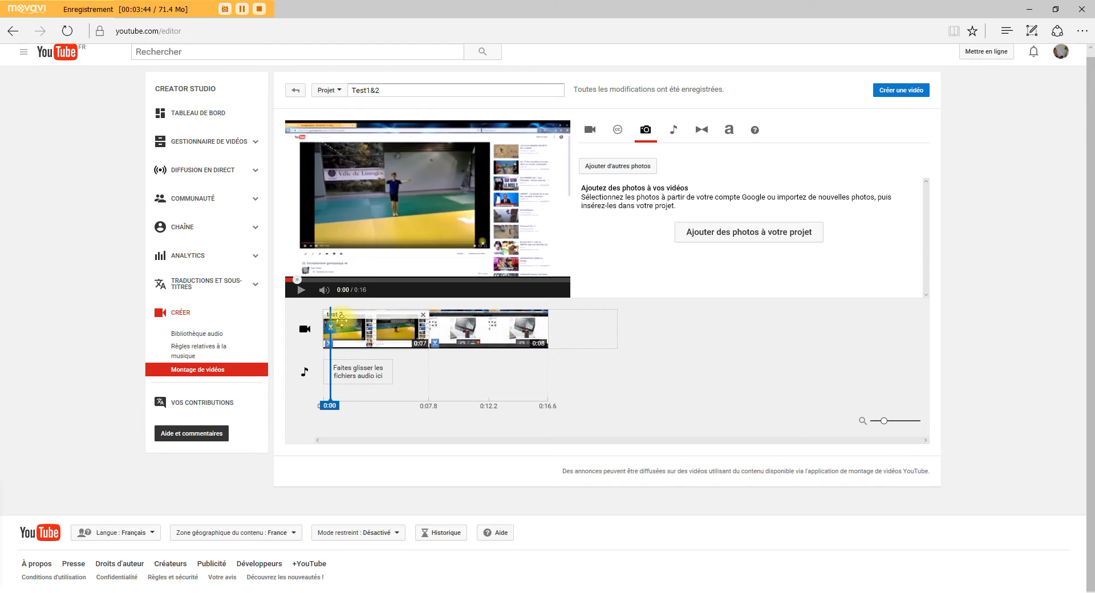
click(372, 331)
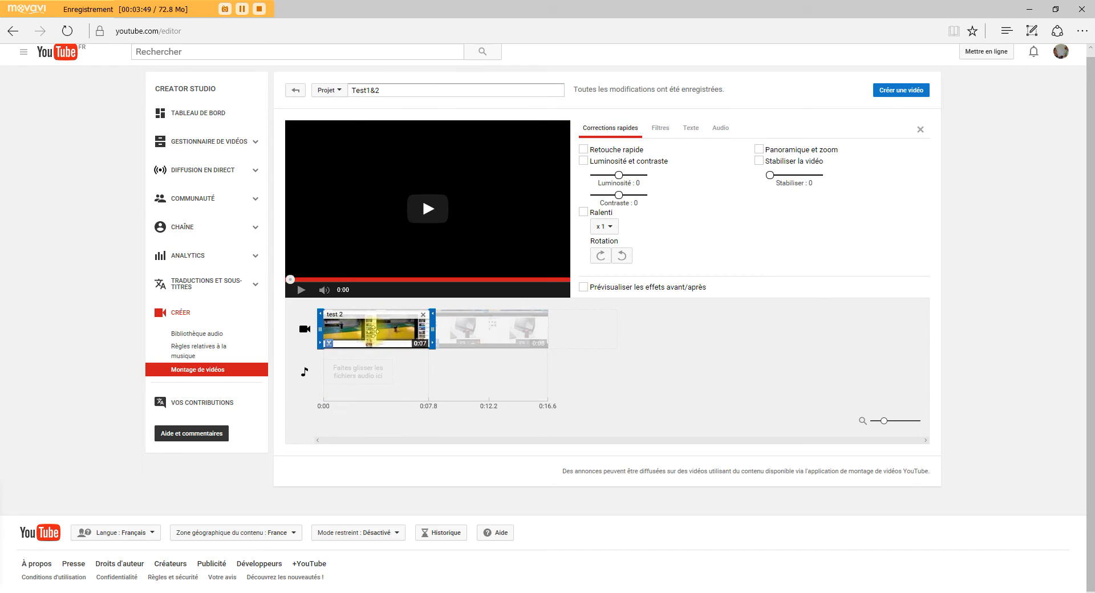
click(301, 291)
click(302, 291)
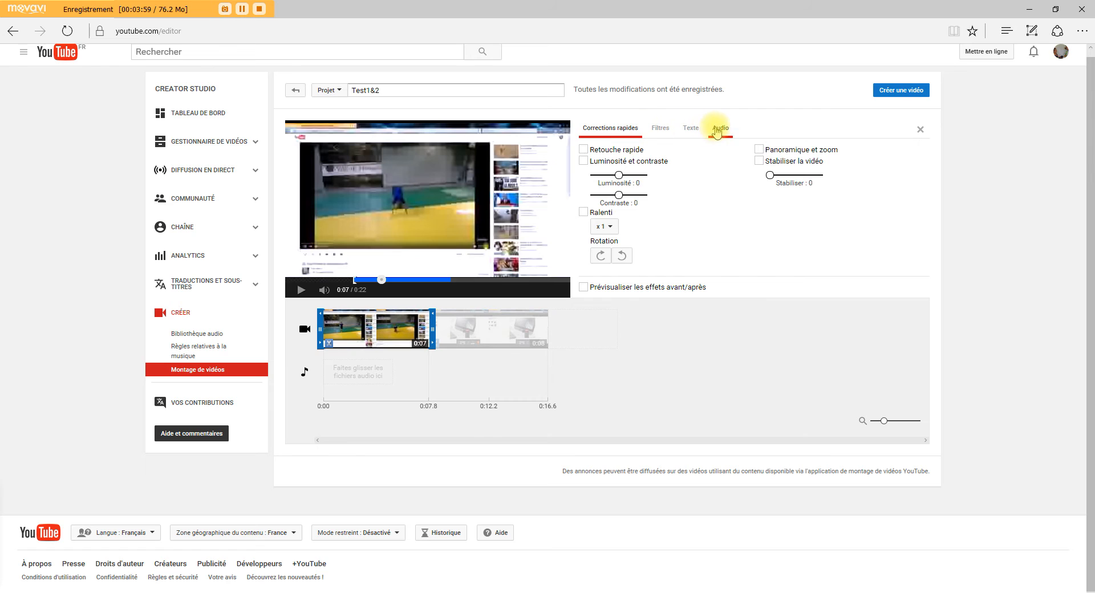
mouse_move(382, 342)
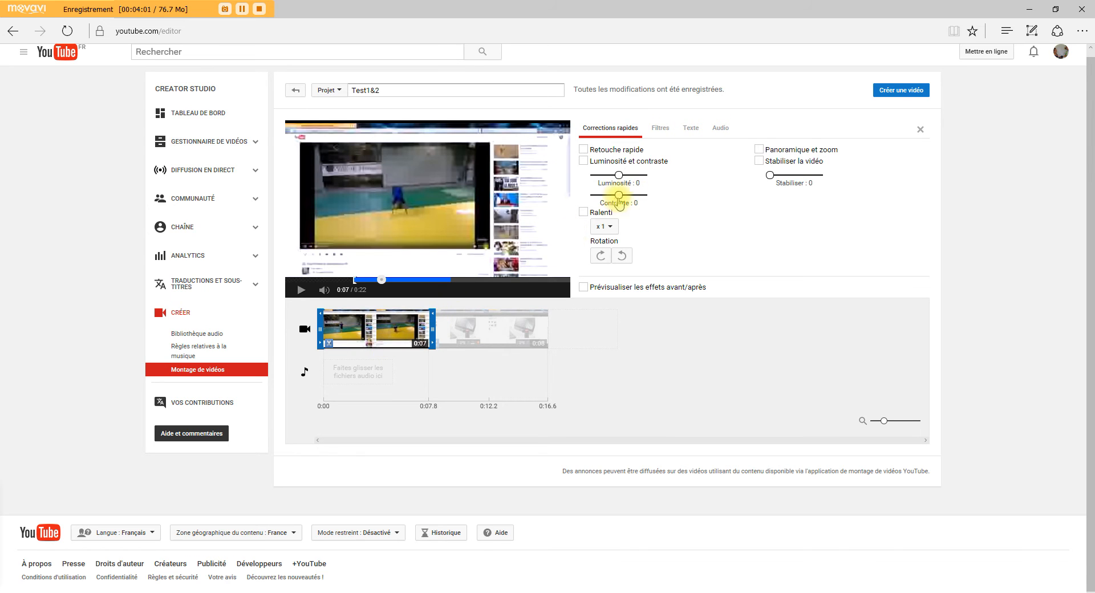
Step: Examine the filters available for the "test 2" clip, from "Effet HDR" down to "Pixelliser", and its text options
click(664, 129)
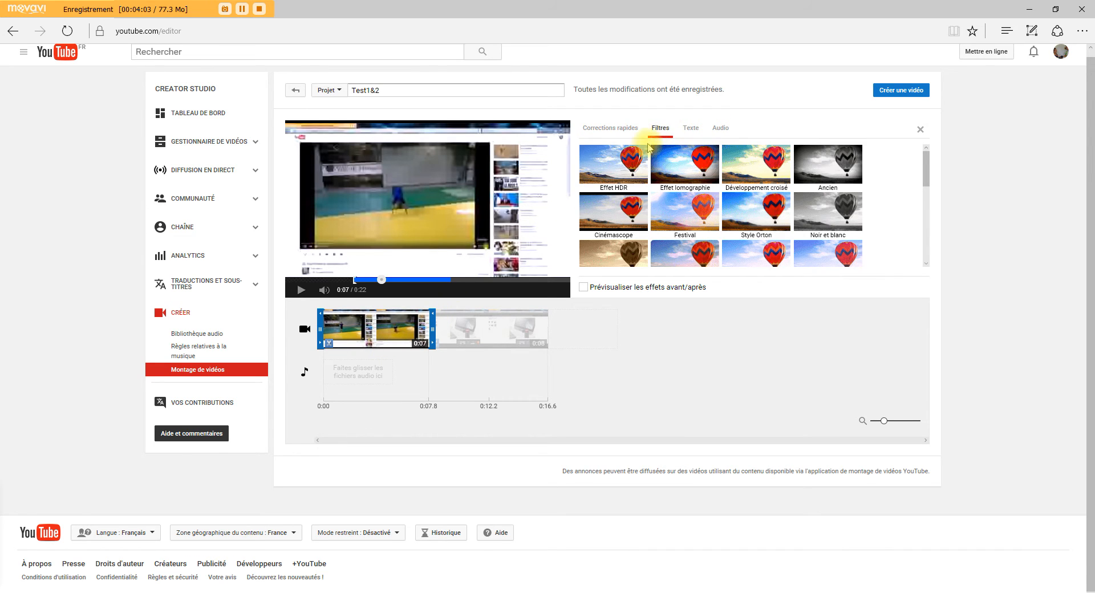
mouse_move(620, 173)
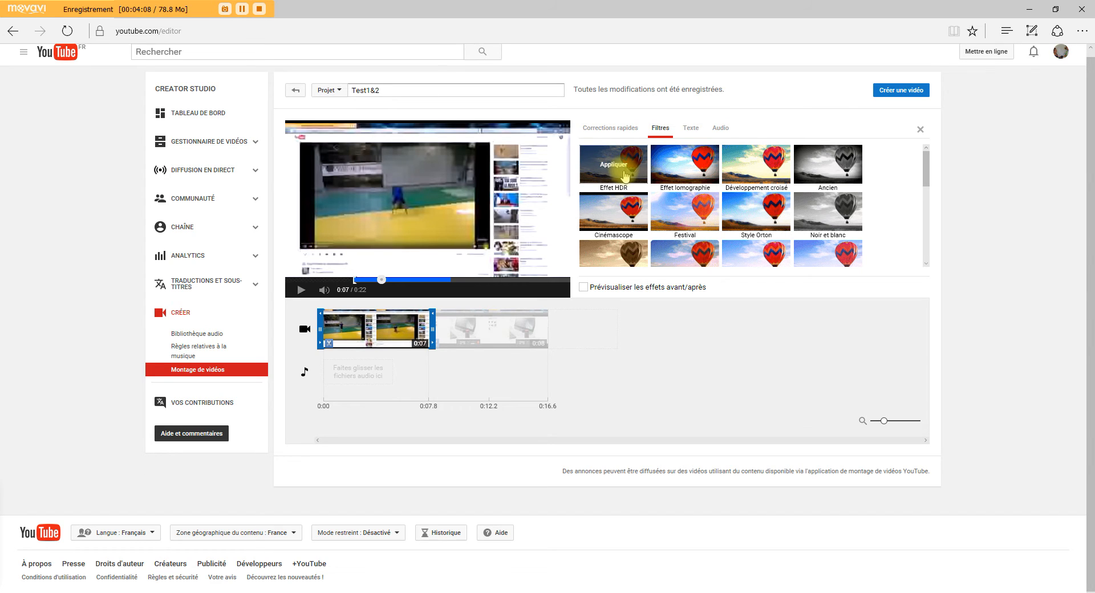
mouse_move(684, 170)
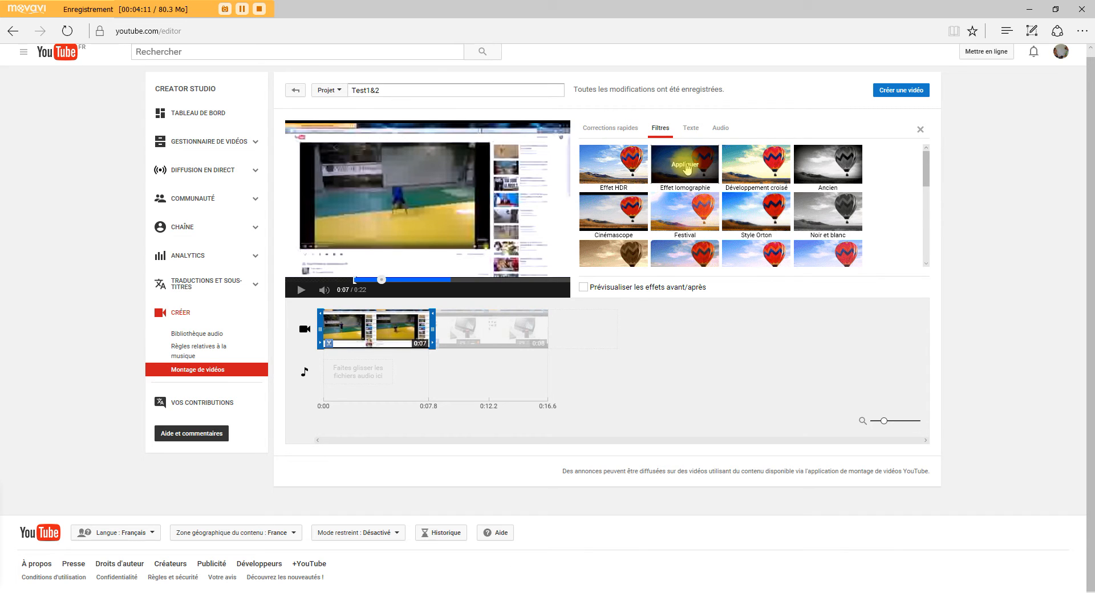
click(686, 165)
mouse_move(743, 166)
scroll(684, 211, down, 1)
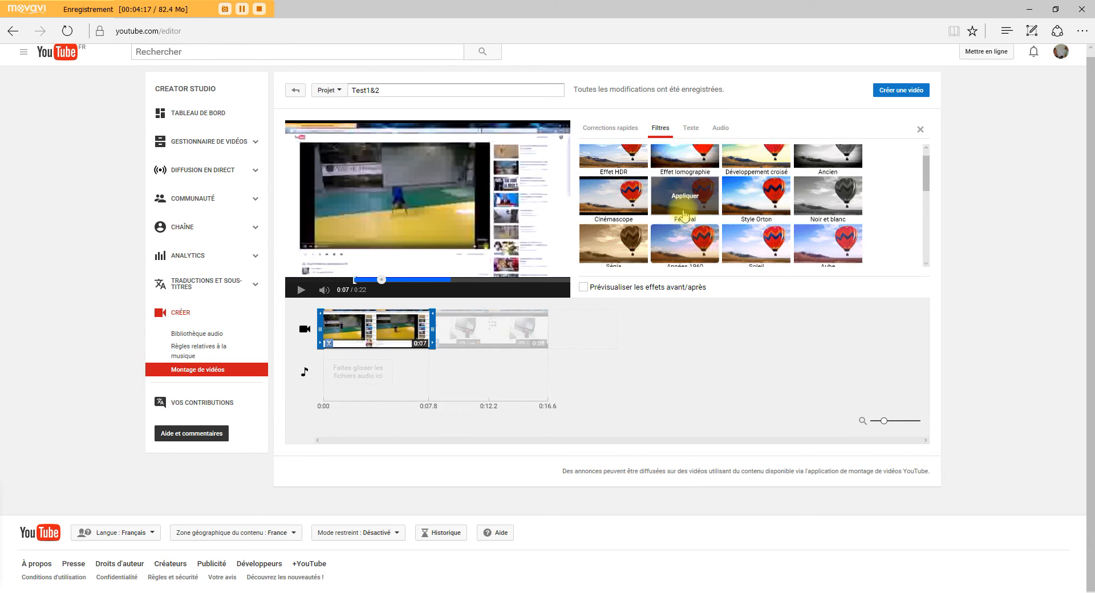
mouse_move(614, 229)
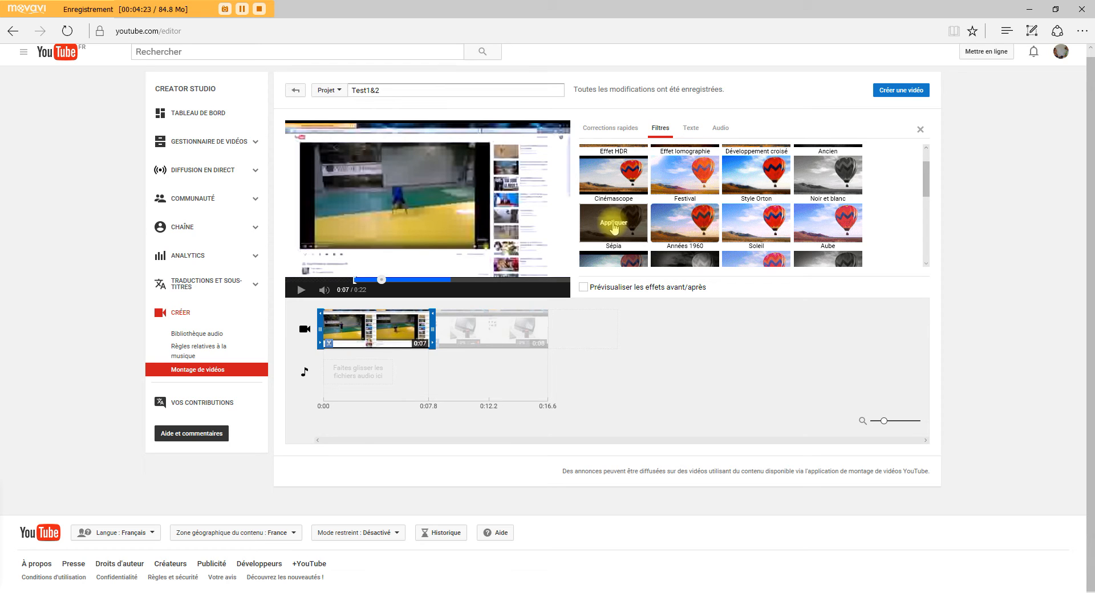
mouse_move(676, 228)
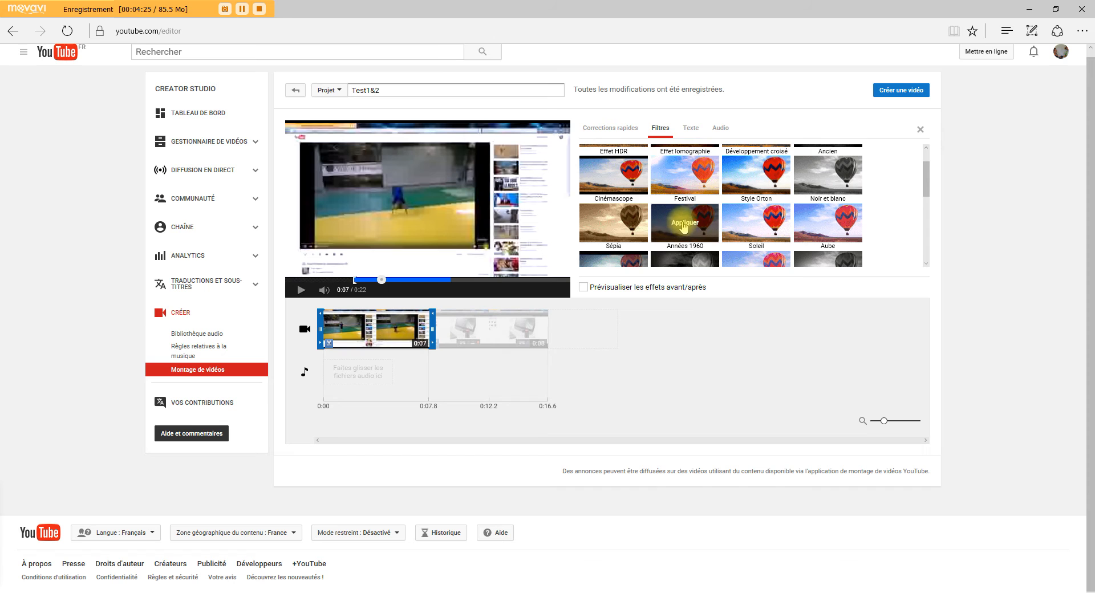
scroll(688, 230, down, 1)
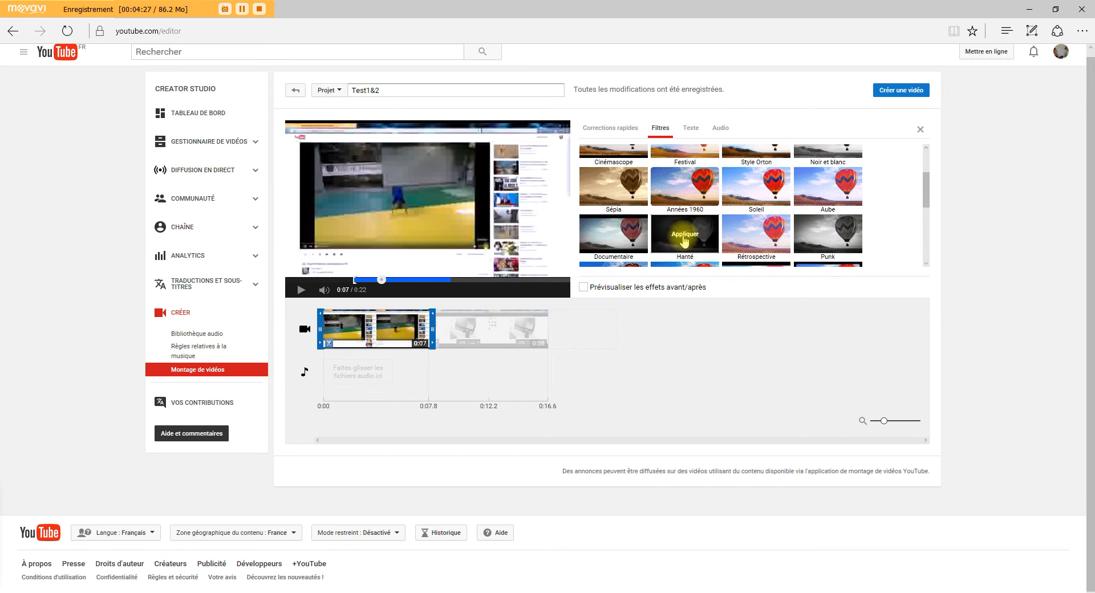
scroll(656, 234, down, 3)
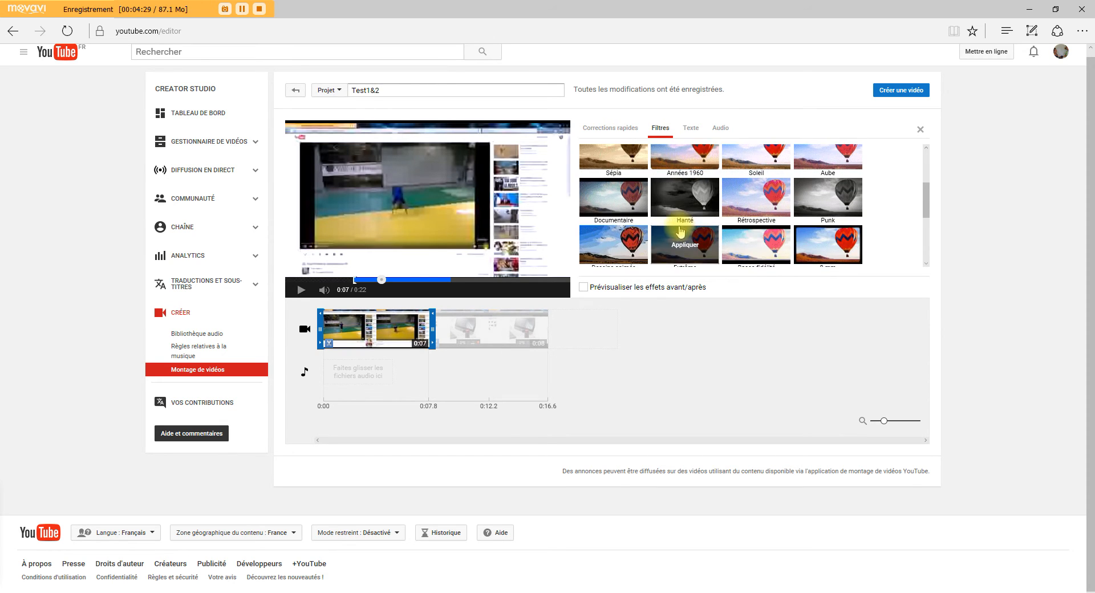
scroll(626, 228, down, 1)
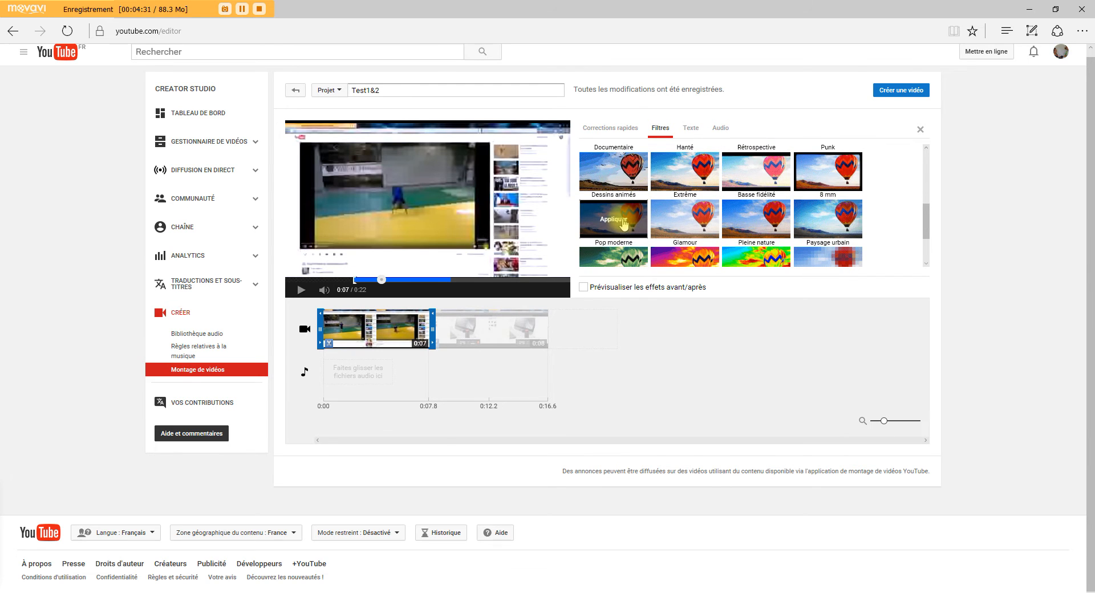
scroll(623, 227, down, 1)
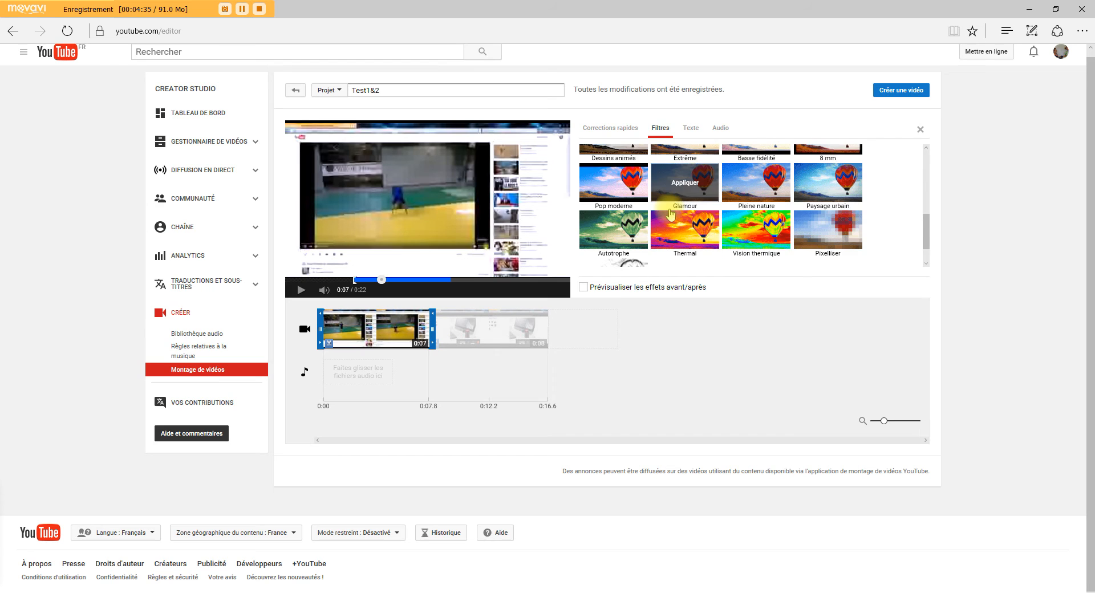
scroll(671, 215, up, 2)
scroll(671, 211, up, 2)
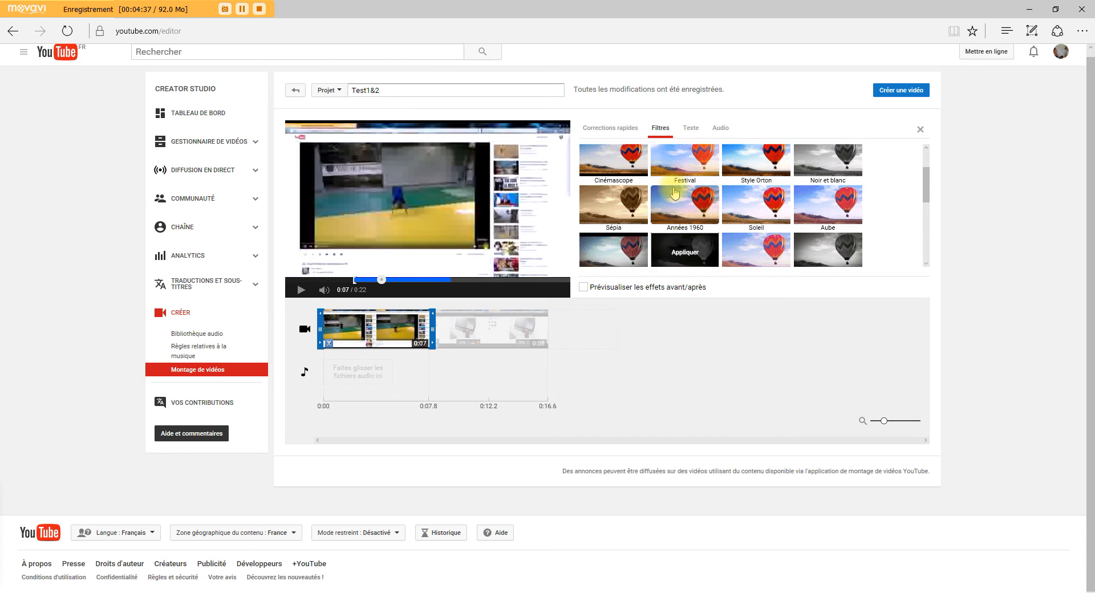
click(690, 129)
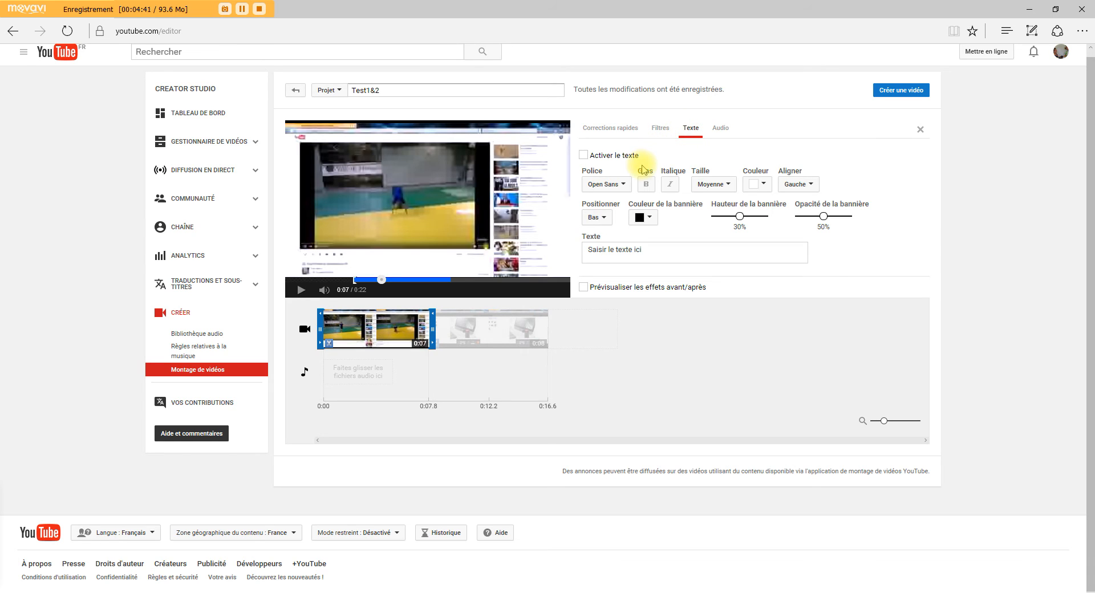
click(717, 138)
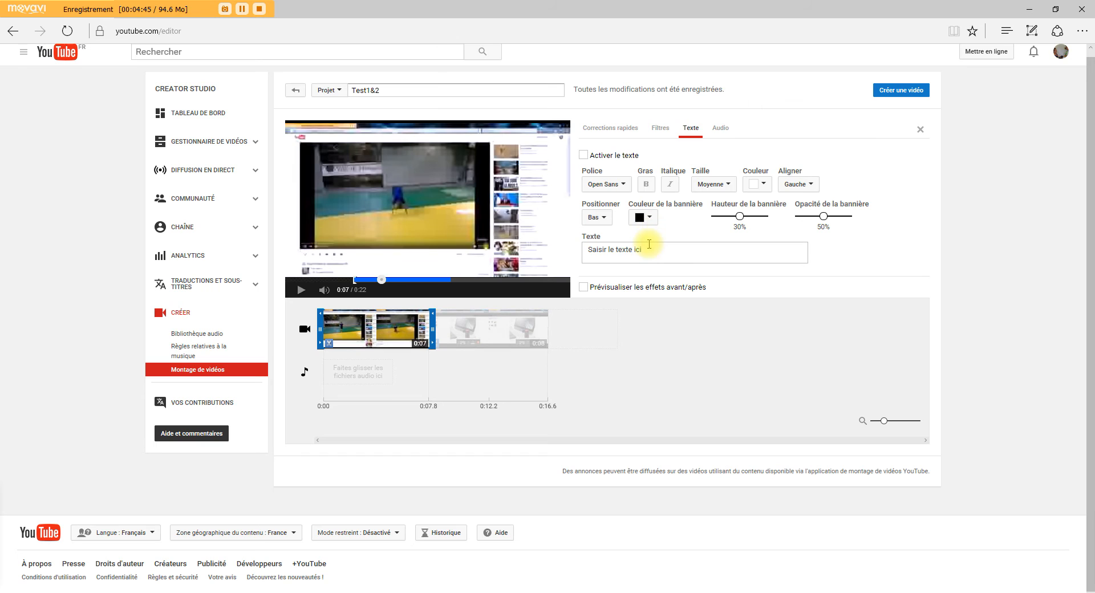
Step: Reduce the volume of the "test 2" clip to its minimum and preview the clip
click(721, 135)
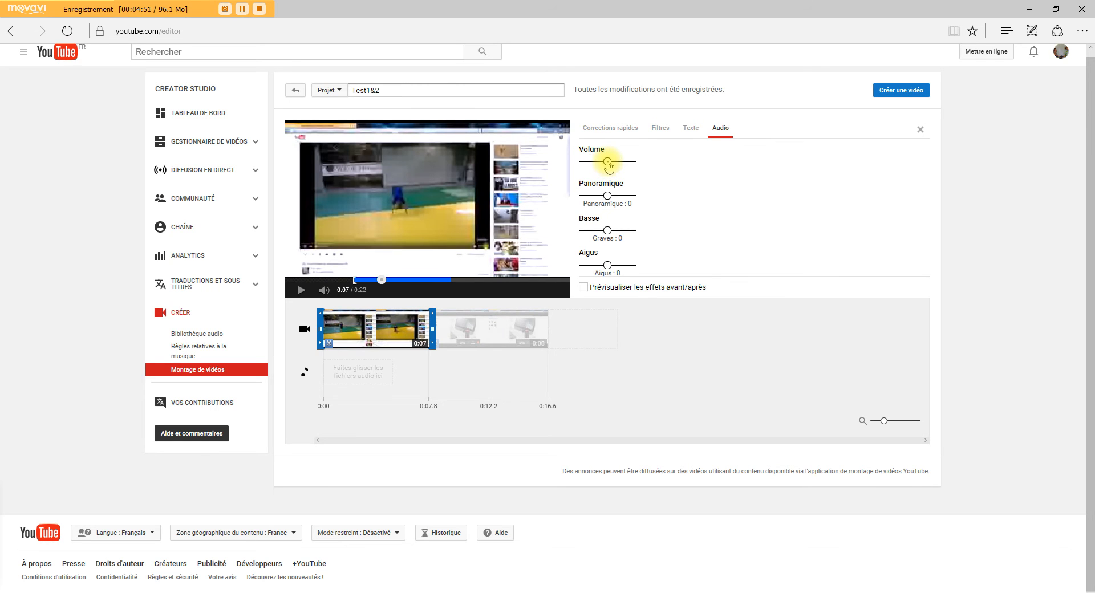
drag(623, 166, 591, 170)
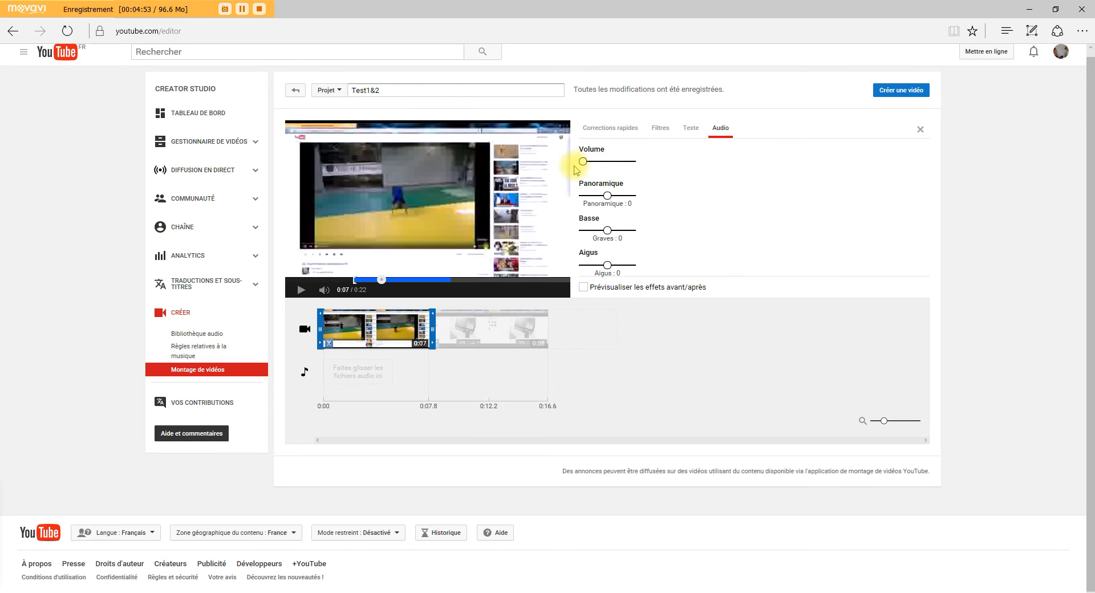
click(300, 291)
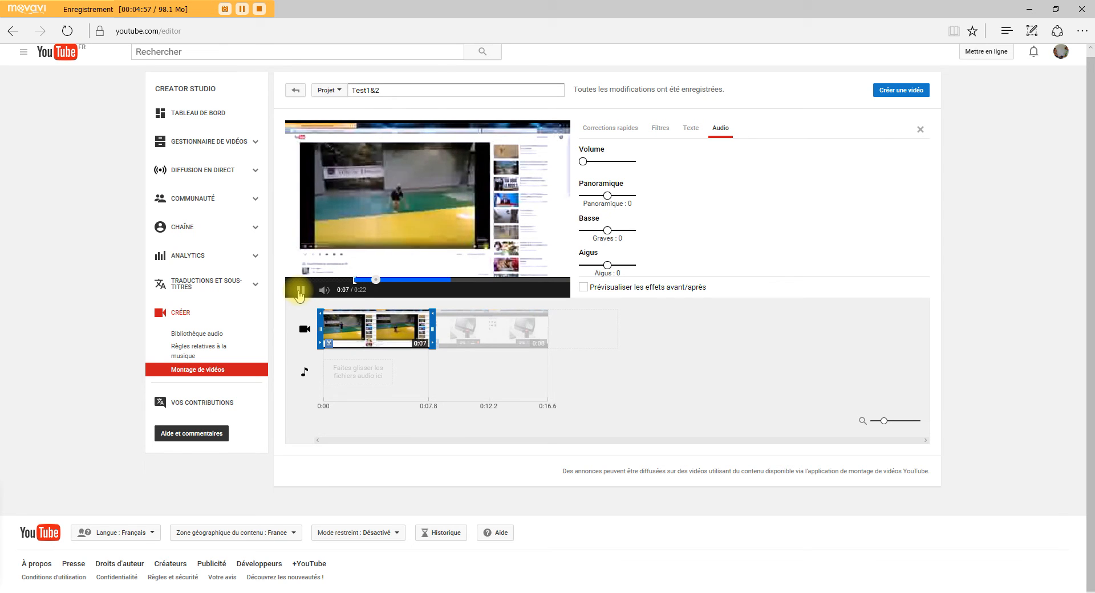
click(300, 292)
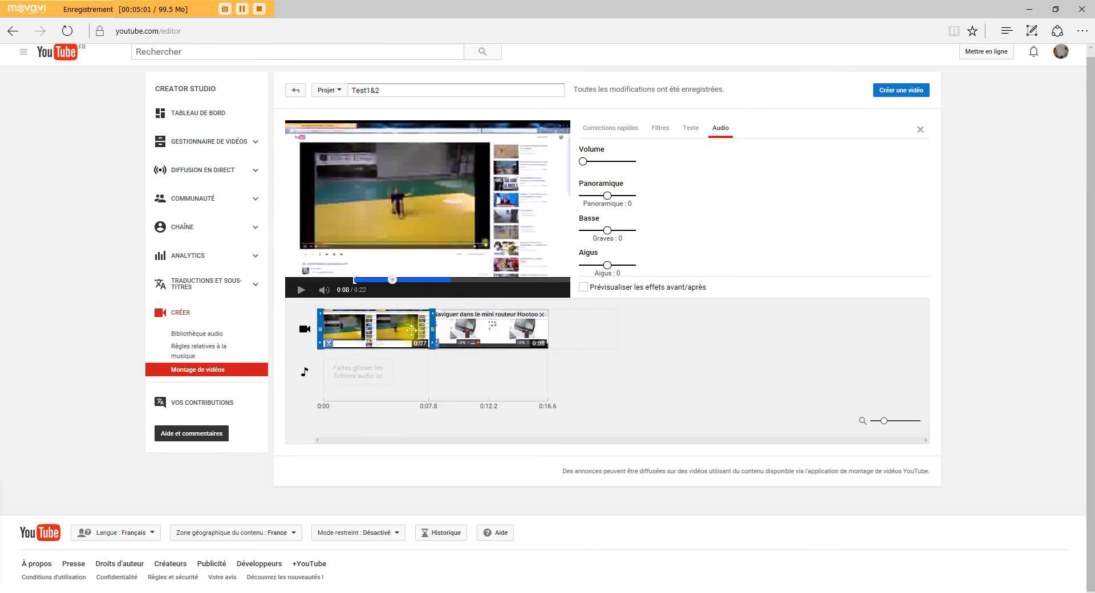
Step: Reduce the volume of the "Naviguer dans le mini routeur Hootoo" clip to its minimum, and return to the project overview
click(462, 326)
click(300, 291)
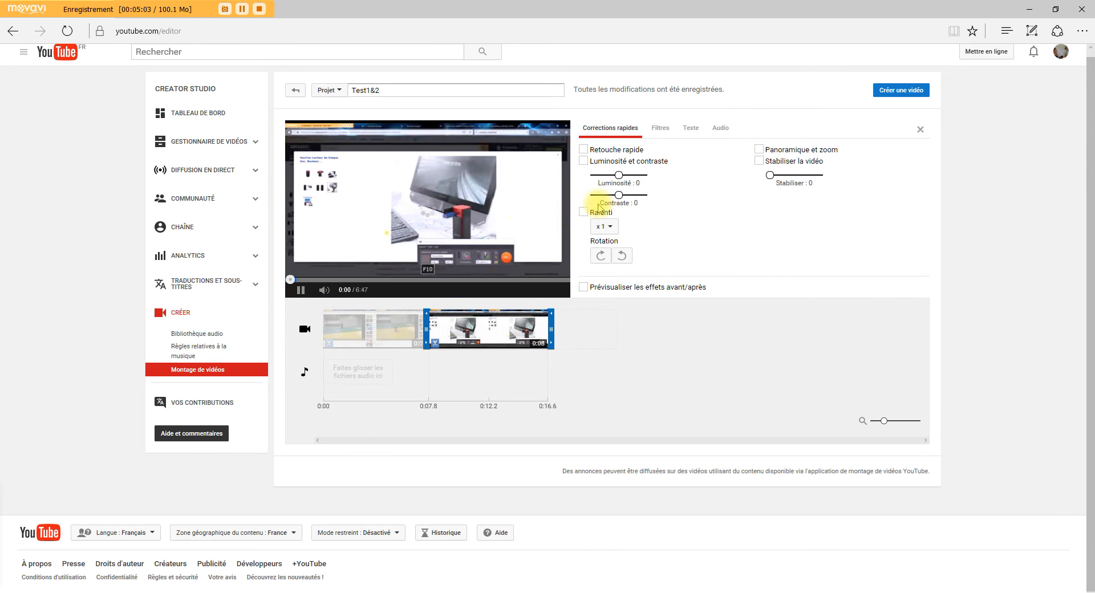
click(300, 290)
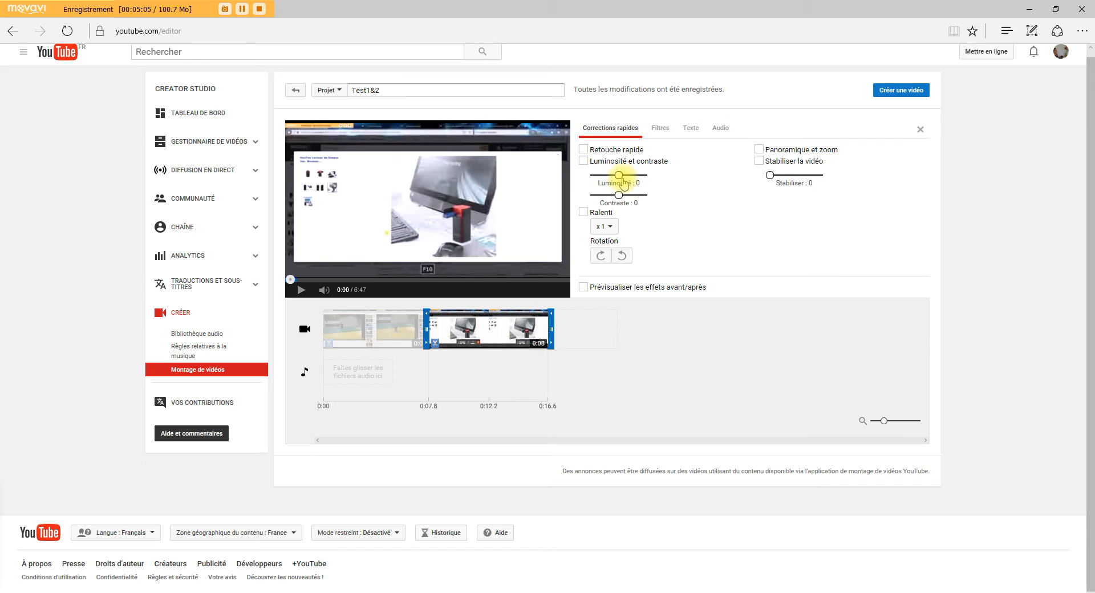
click(720, 129)
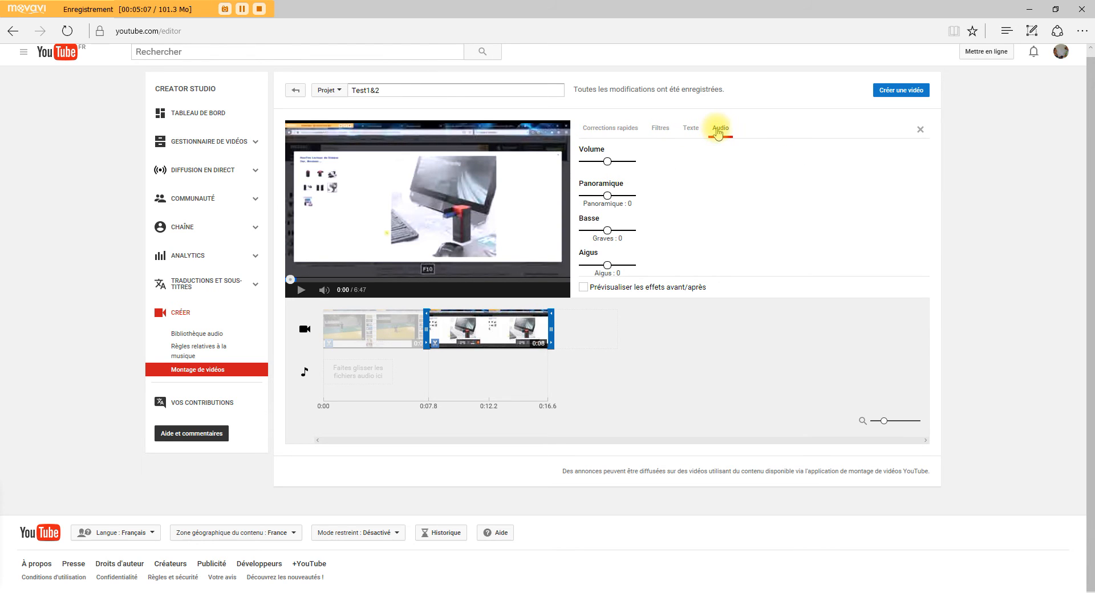
drag(608, 161, 584, 162)
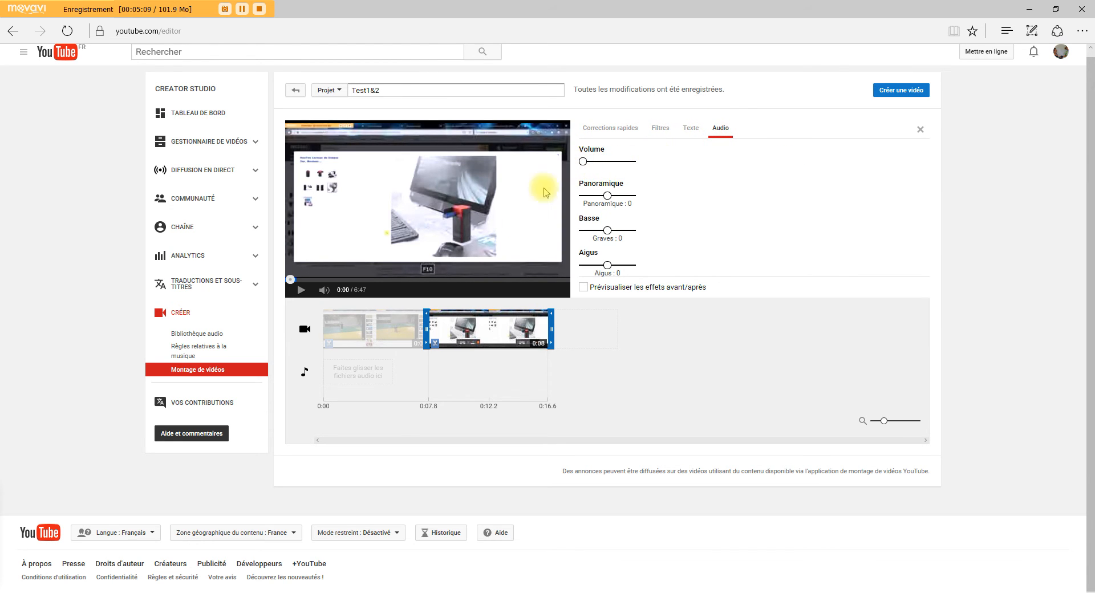
click(301, 290)
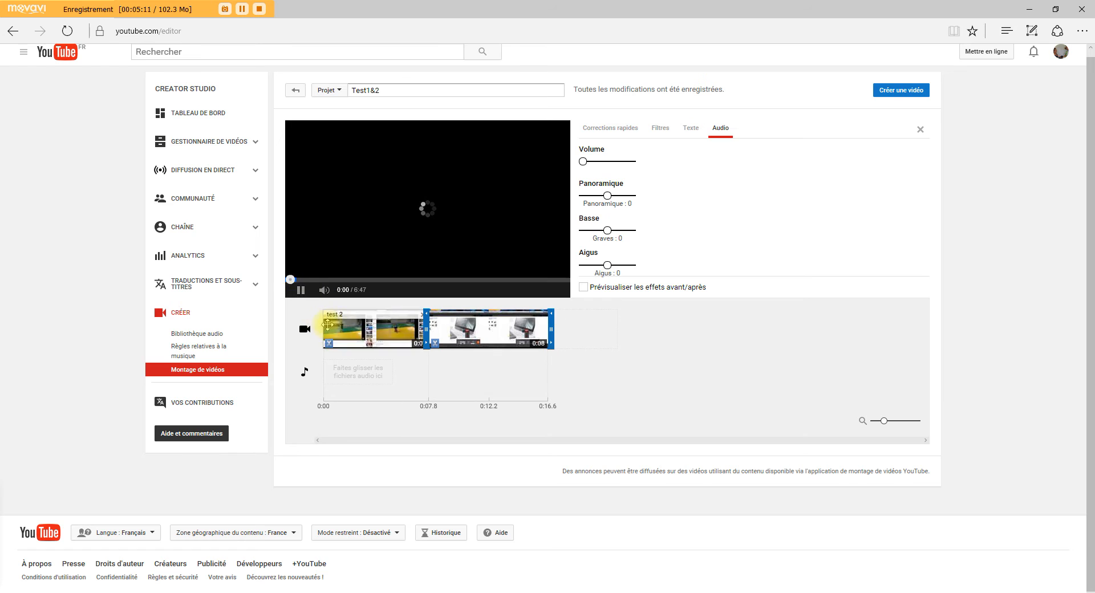
click(292, 353)
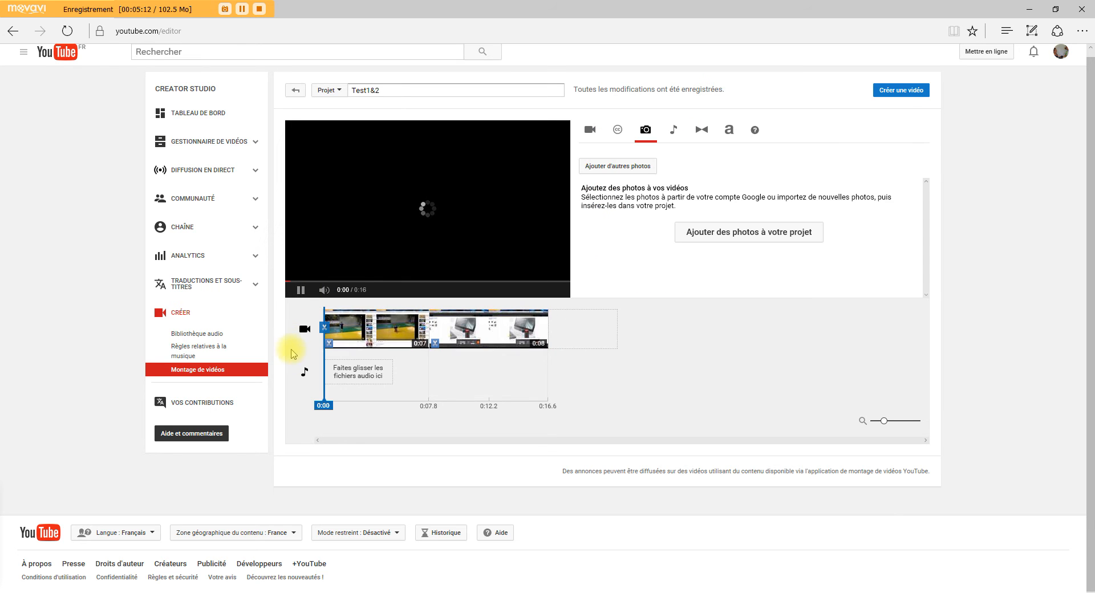
Step: Preview the beginning of the assembled project from the project overview
click(301, 291)
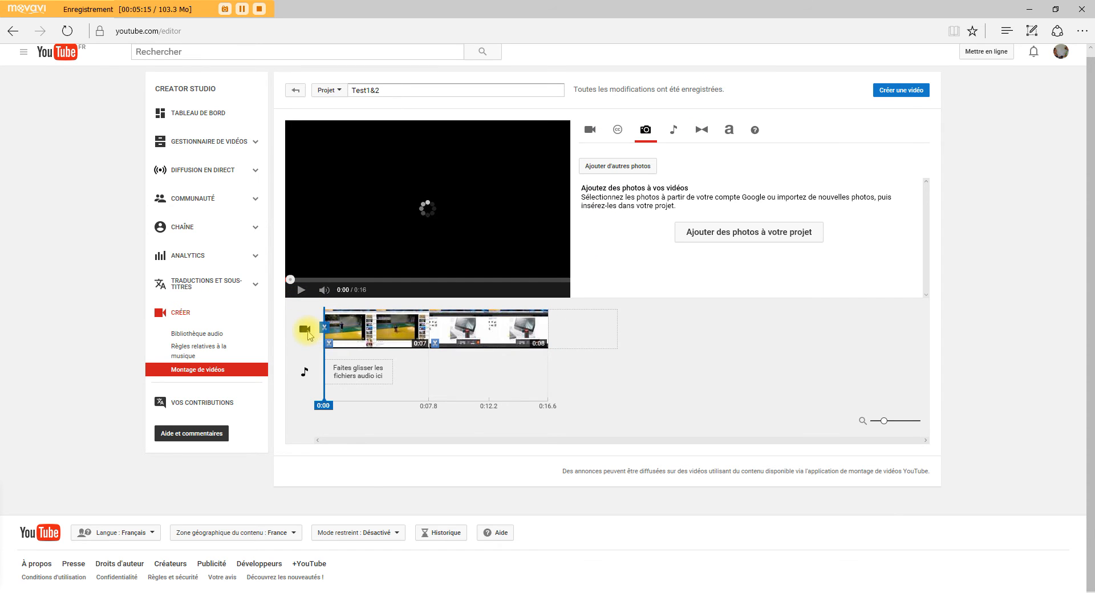
click(458, 323)
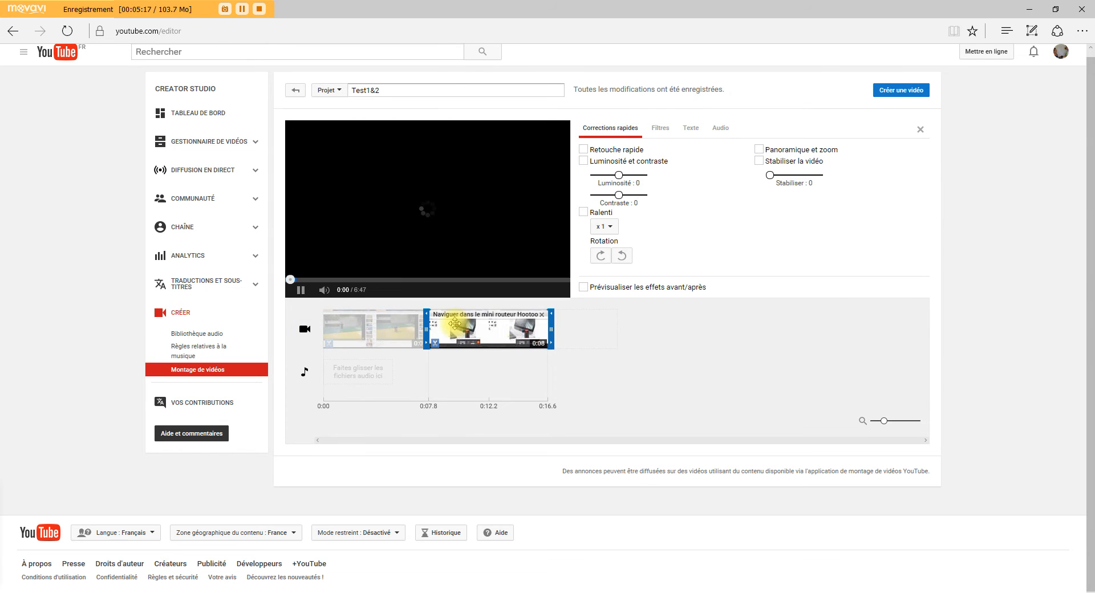
click(304, 330)
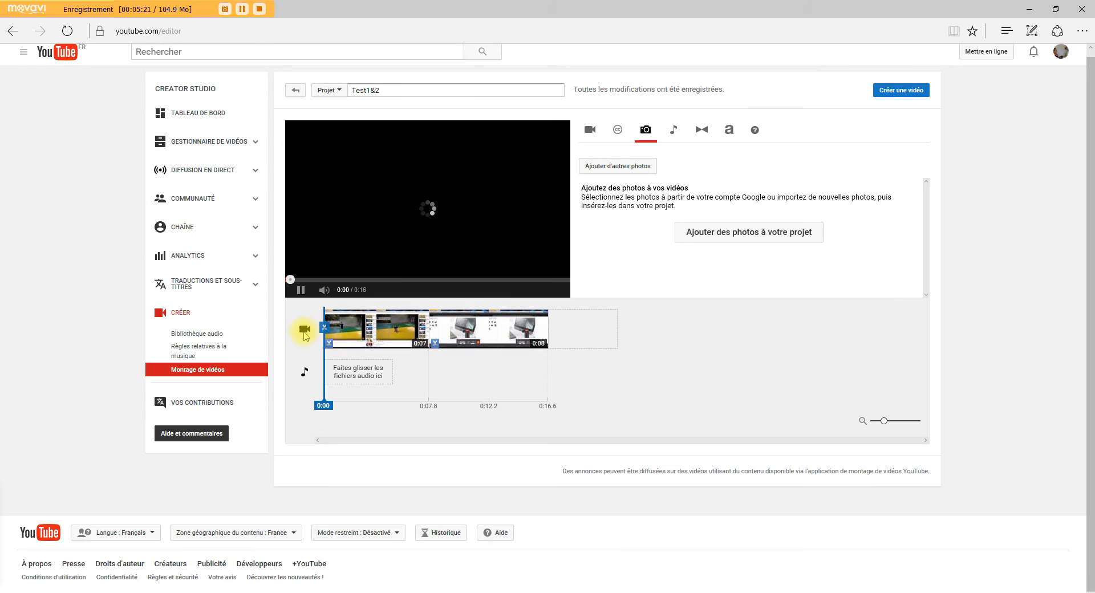
click(301, 291)
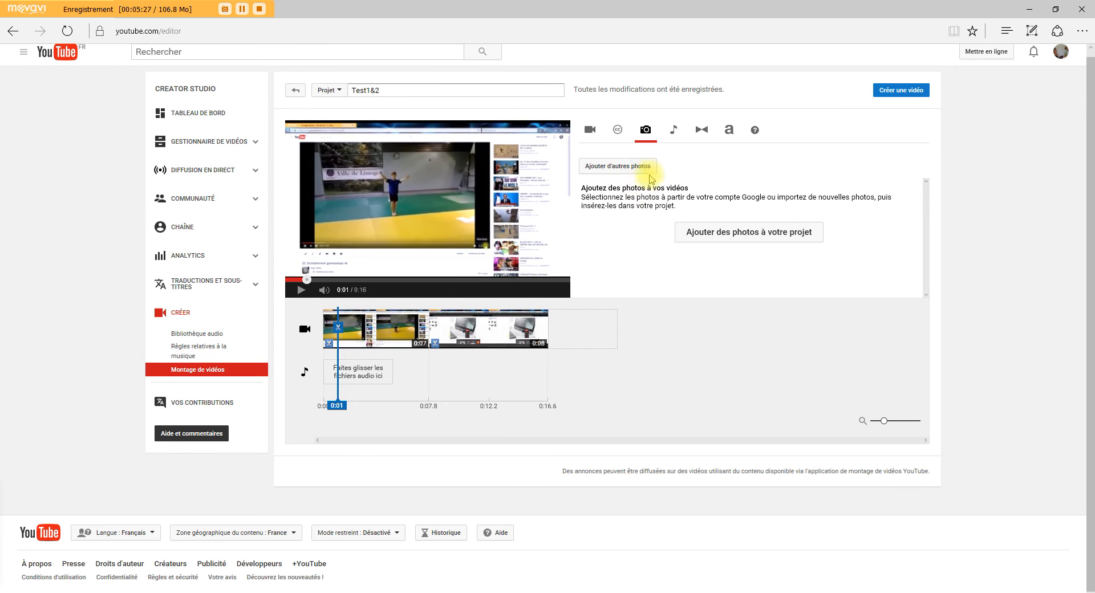
Step: Add the music track "Butchers" to the start of the project's audio track and preview the project with it
click(675, 132)
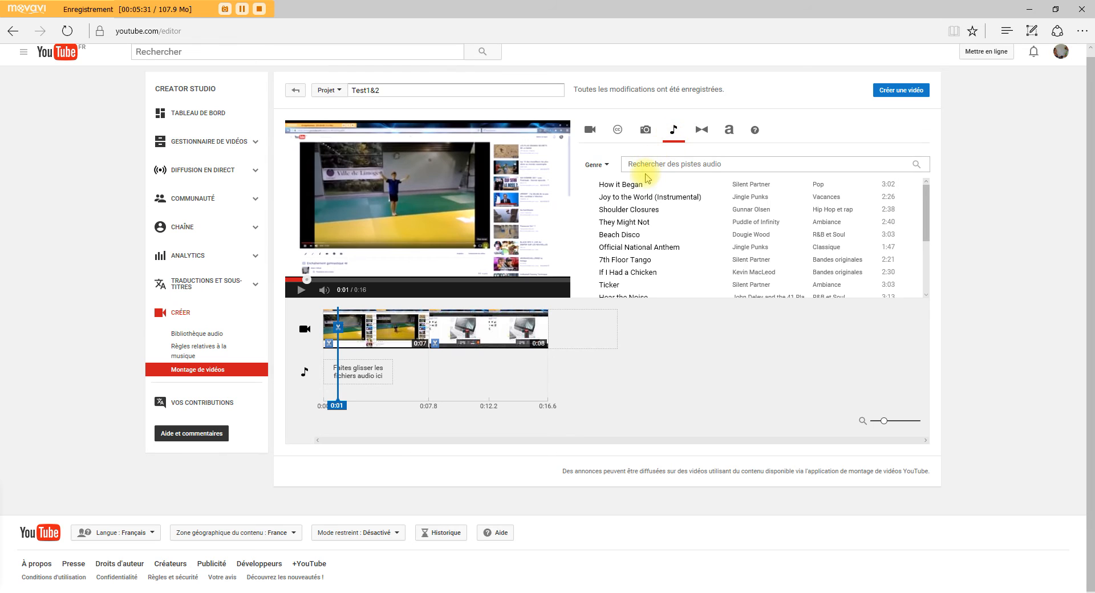
scroll(657, 228, down, 3)
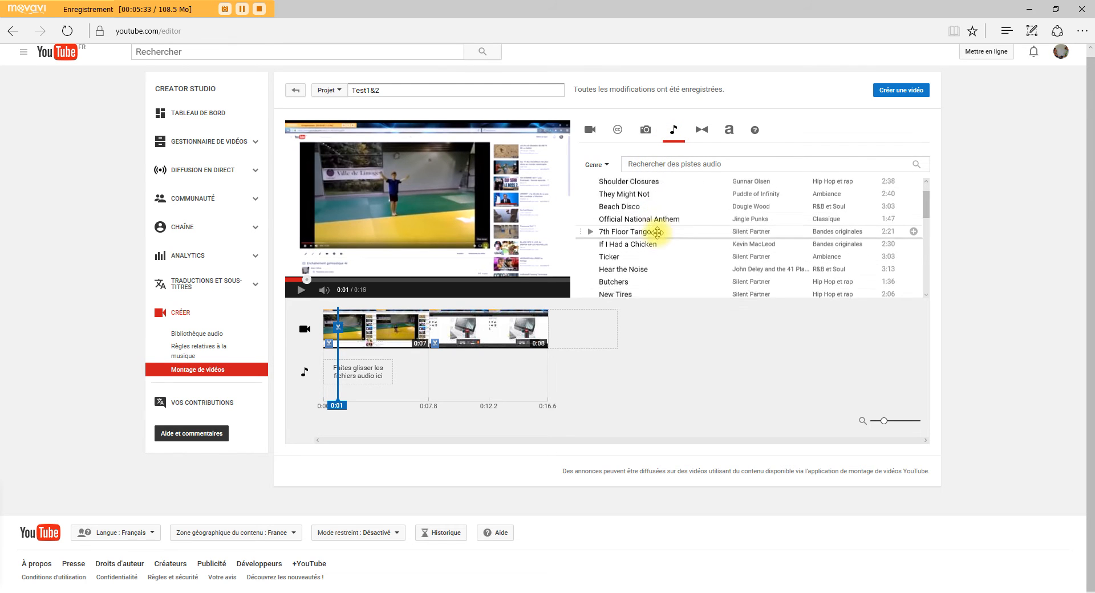
scroll(653, 238, down, 1)
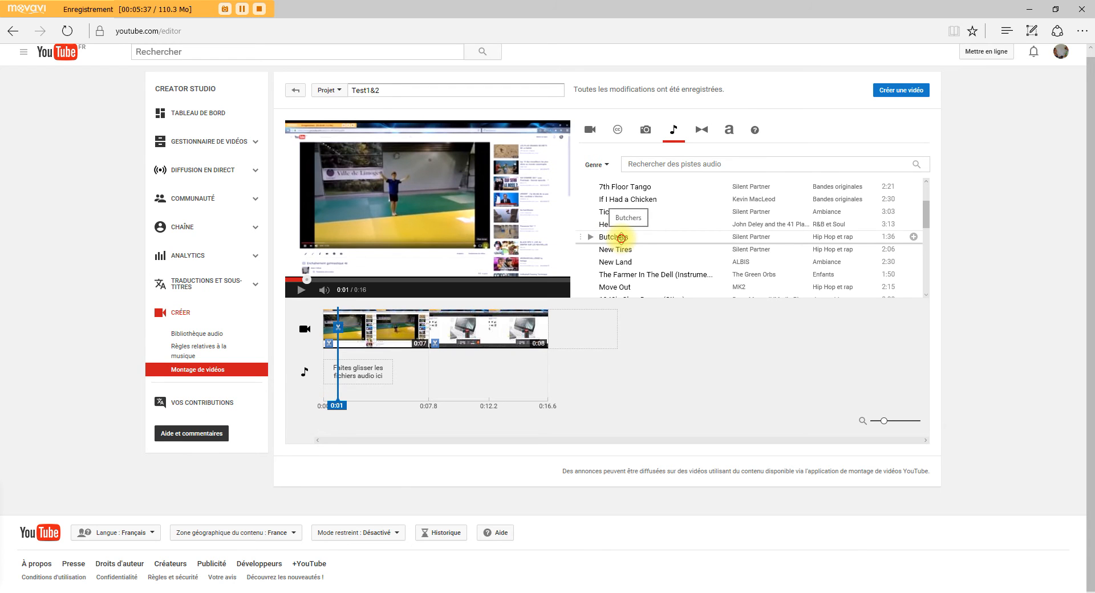
drag(621, 239, 366, 372)
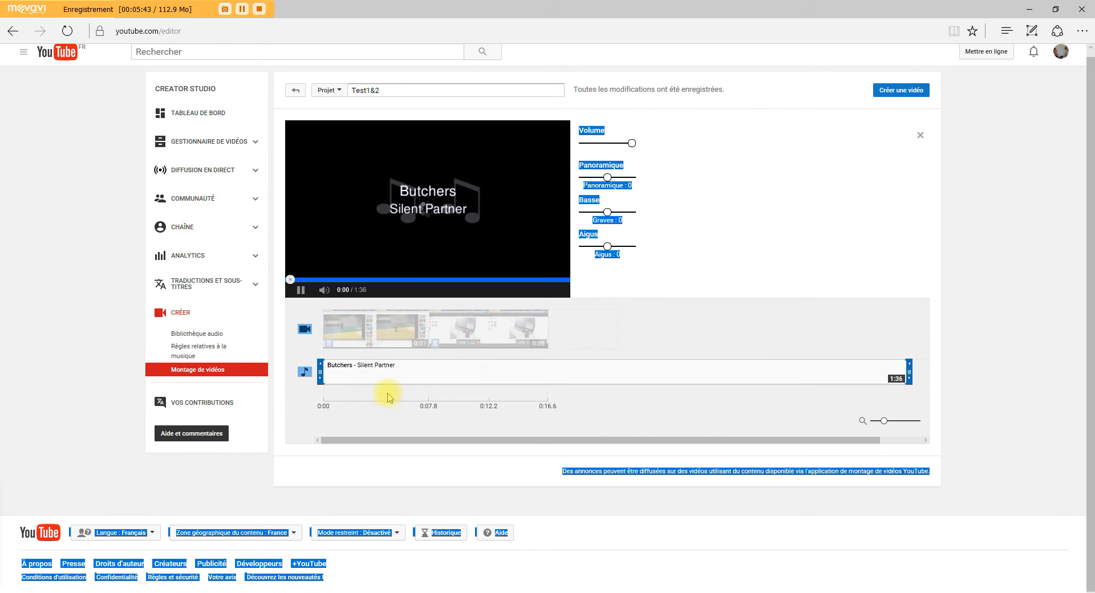
click(621, 336)
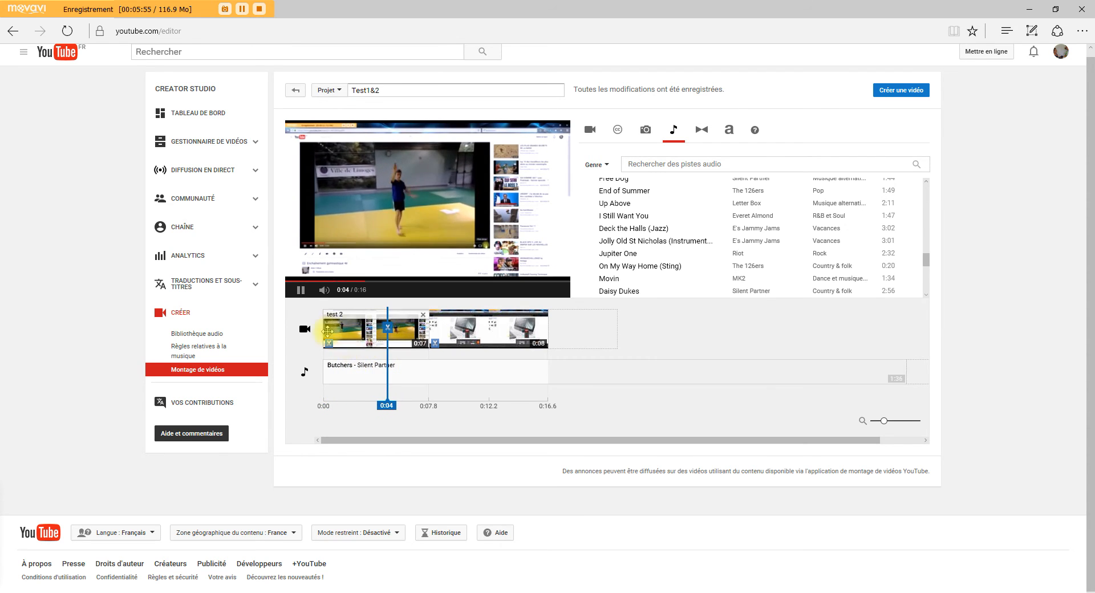
click(301, 291)
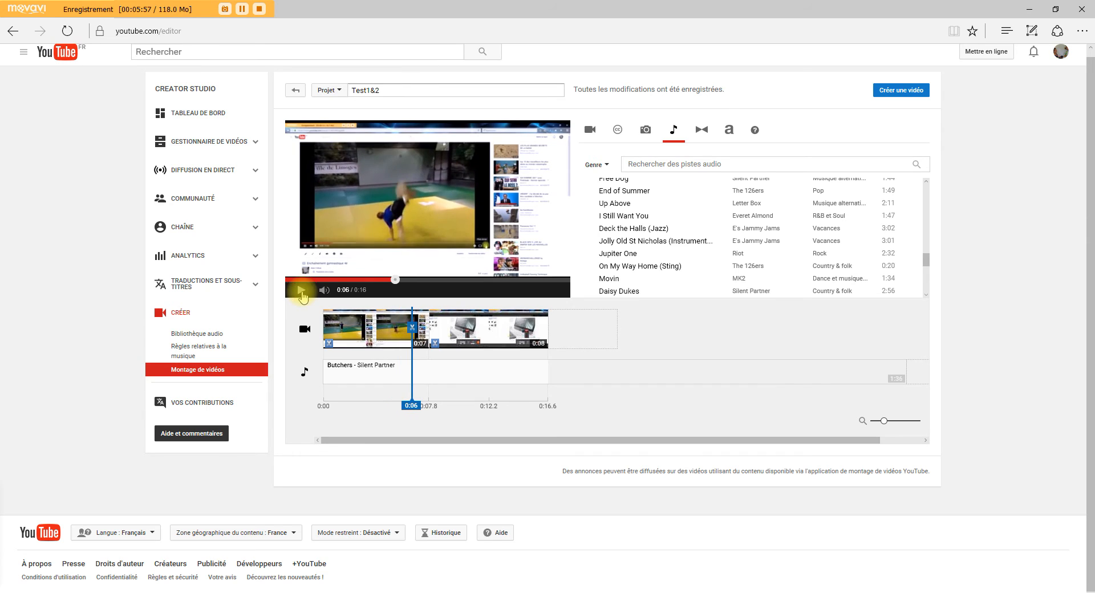
Step: Trim the end of the "Butchers" music track to 0:16 so it matches the end of the video clips
click(542, 375)
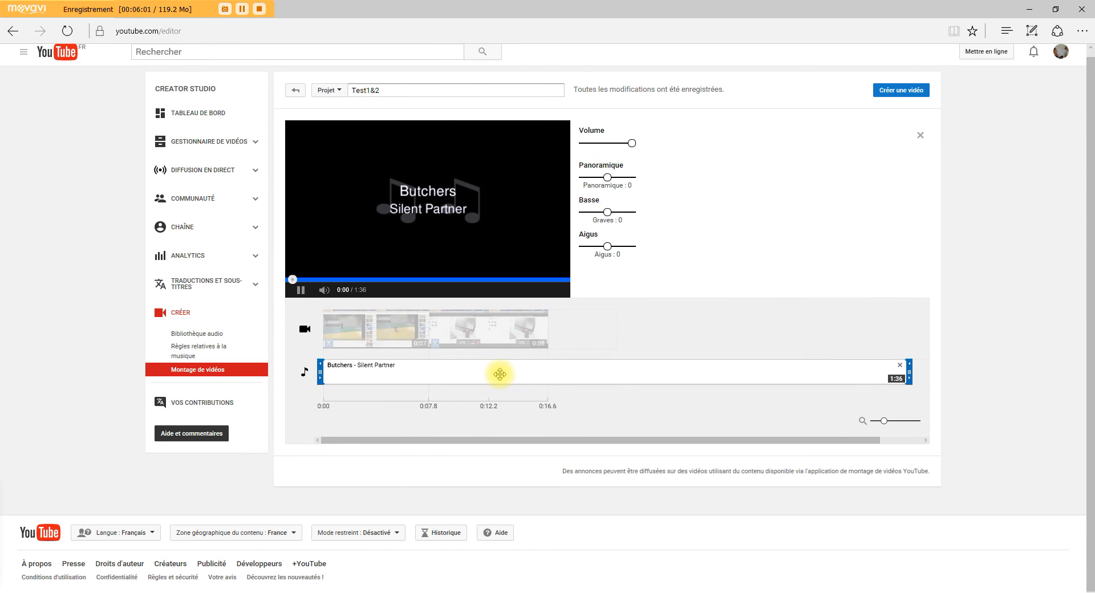
click(493, 334)
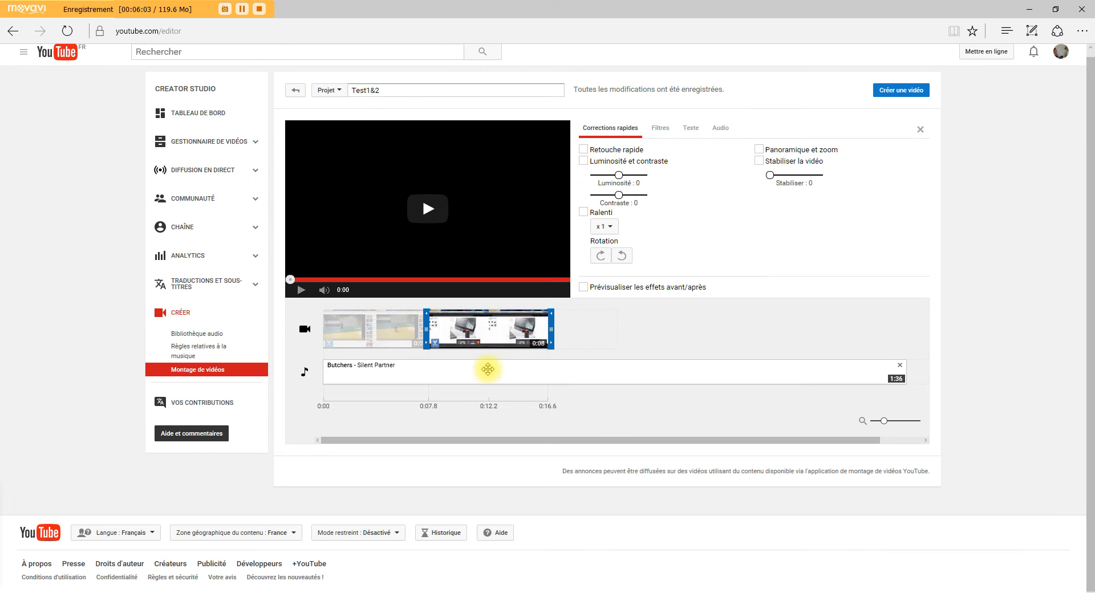
click(487, 376)
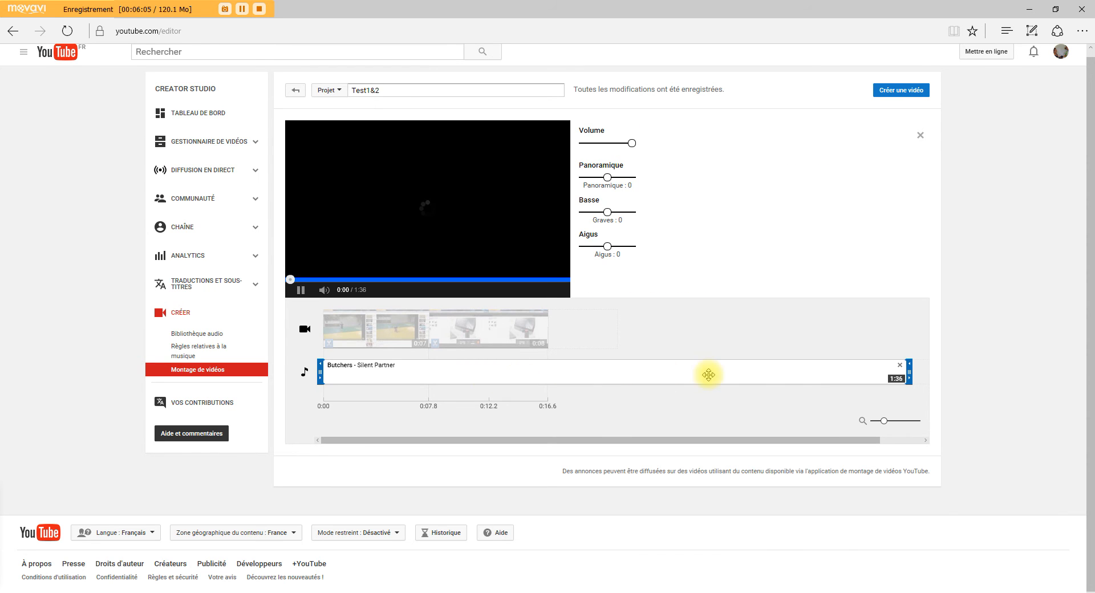
drag(909, 372, 546, 371)
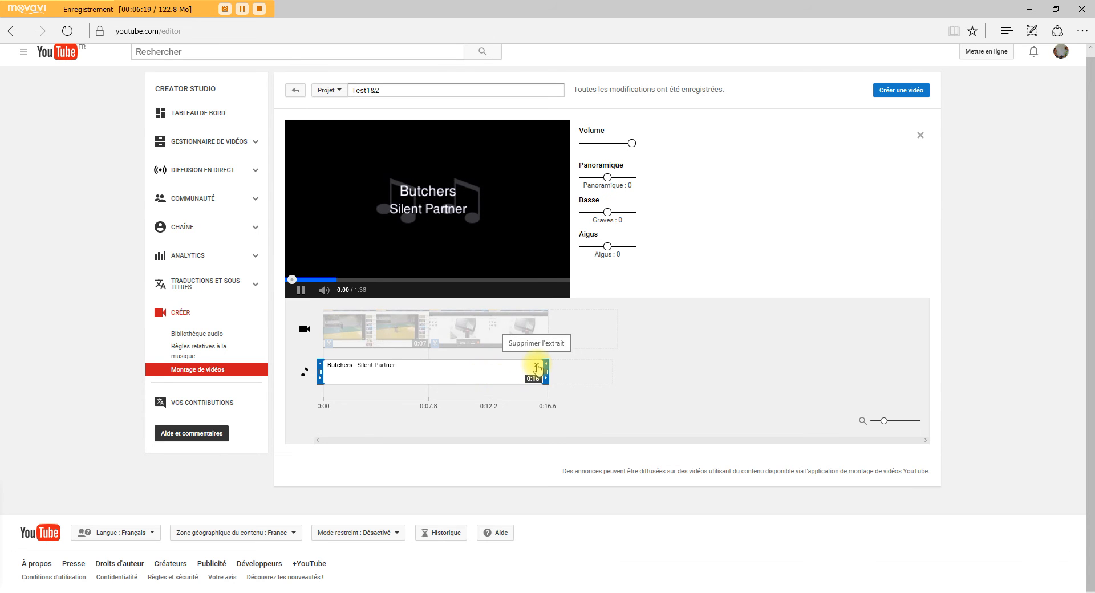
click(300, 289)
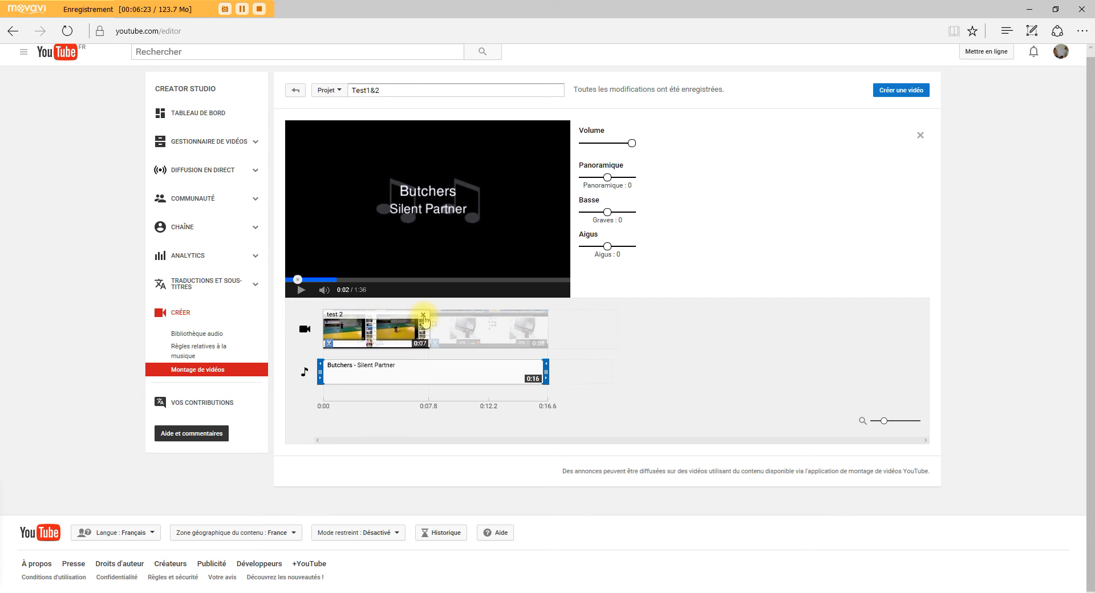
Step: Lower the volume of the "Butchers" music track to about a quarter of its range
click(423, 316)
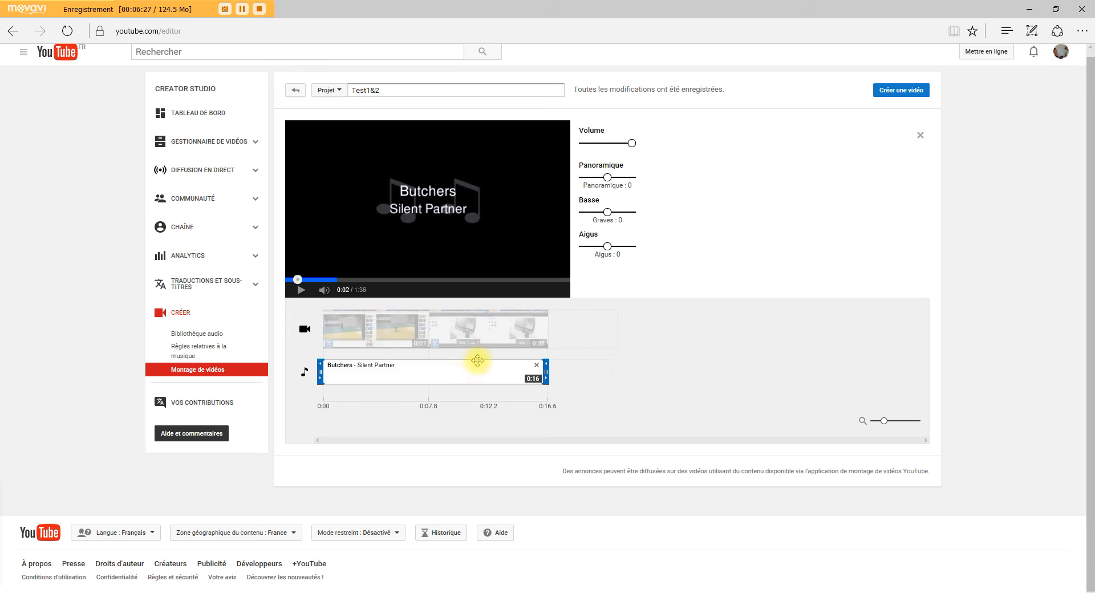
drag(631, 143, 621, 143)
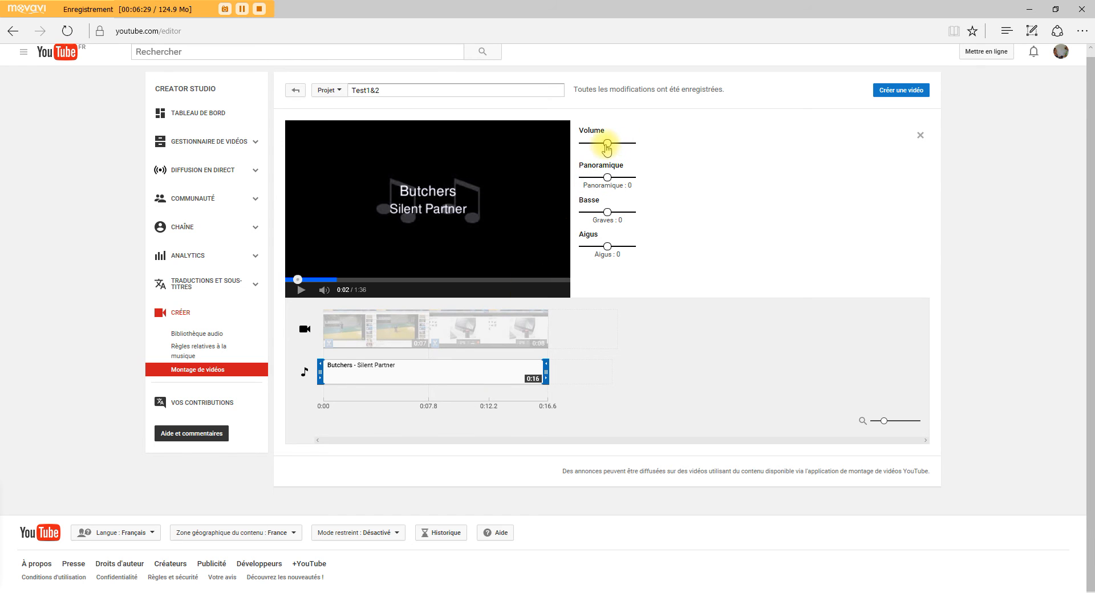
click(607, 144)
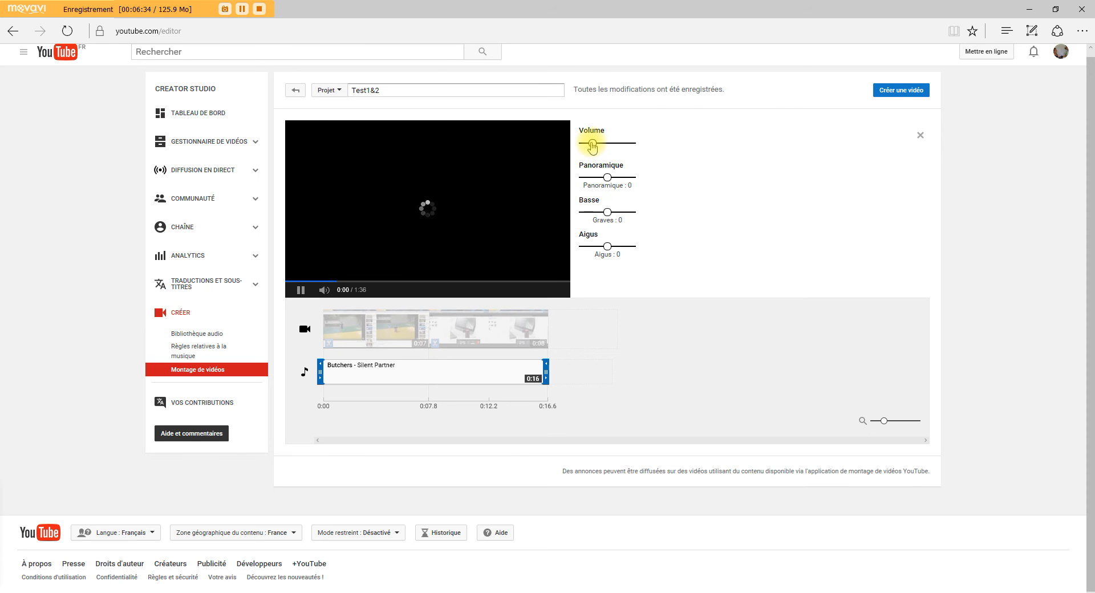
Step: Raise the volume of the "test 2" clip to about the middle of its range
click(392, 319)
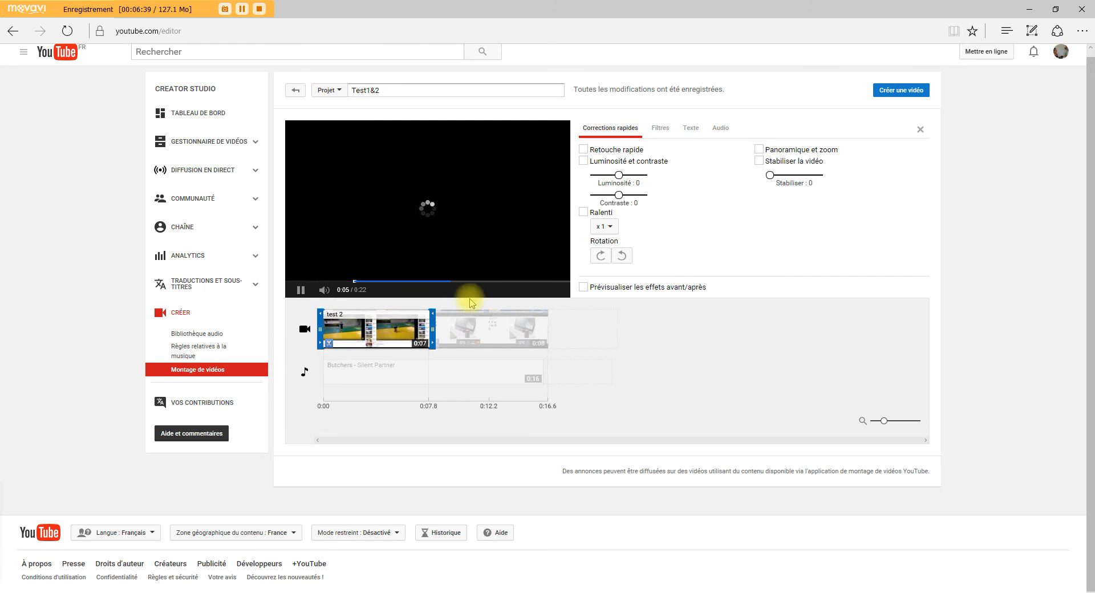
click(720, 128)
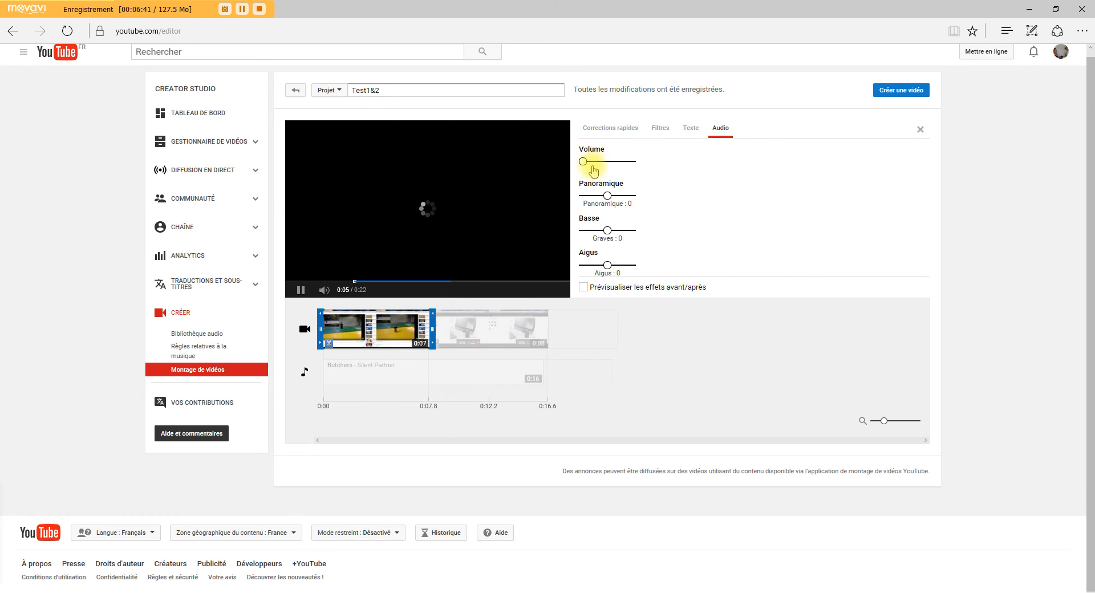
drag(583, 162, 598, 162)
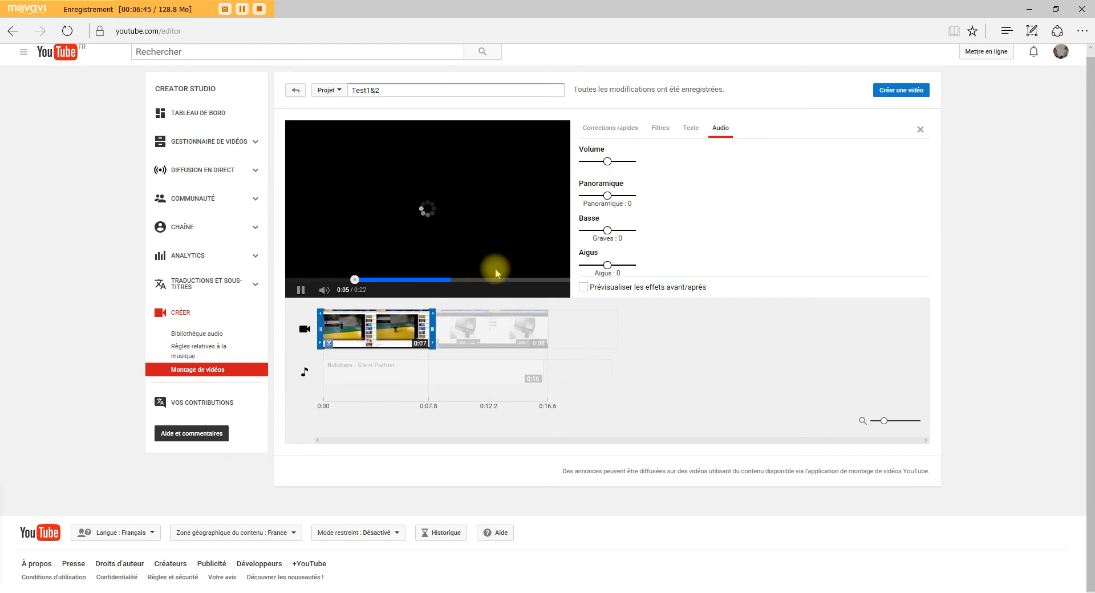
Step: Check the audio settings of the "Butchers" track, and preview the project's sound mix from the project overview
click(433, 378)
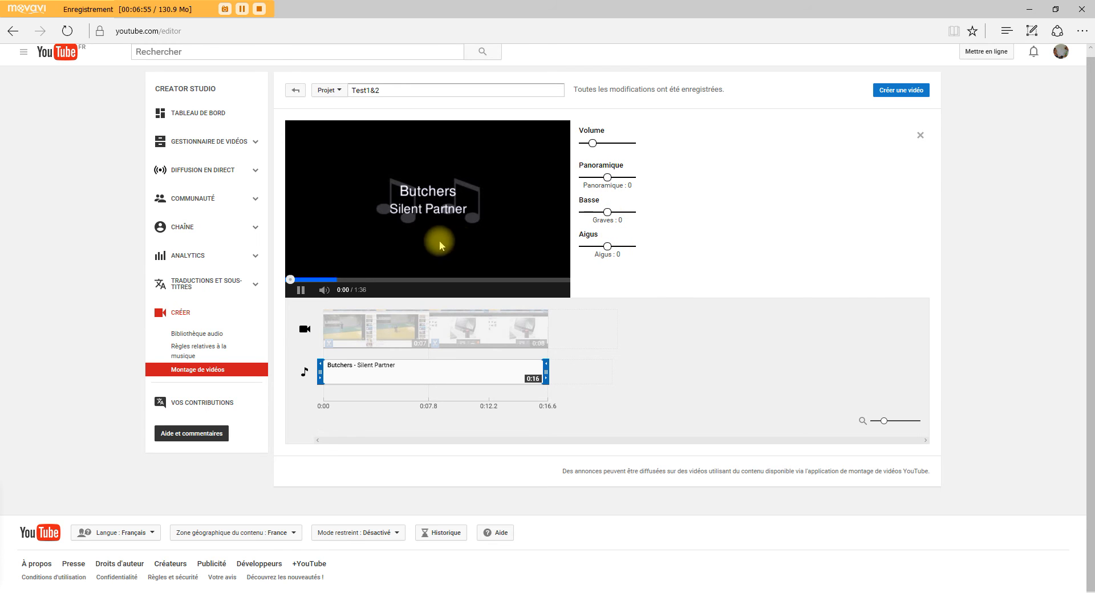
click(301, 291)
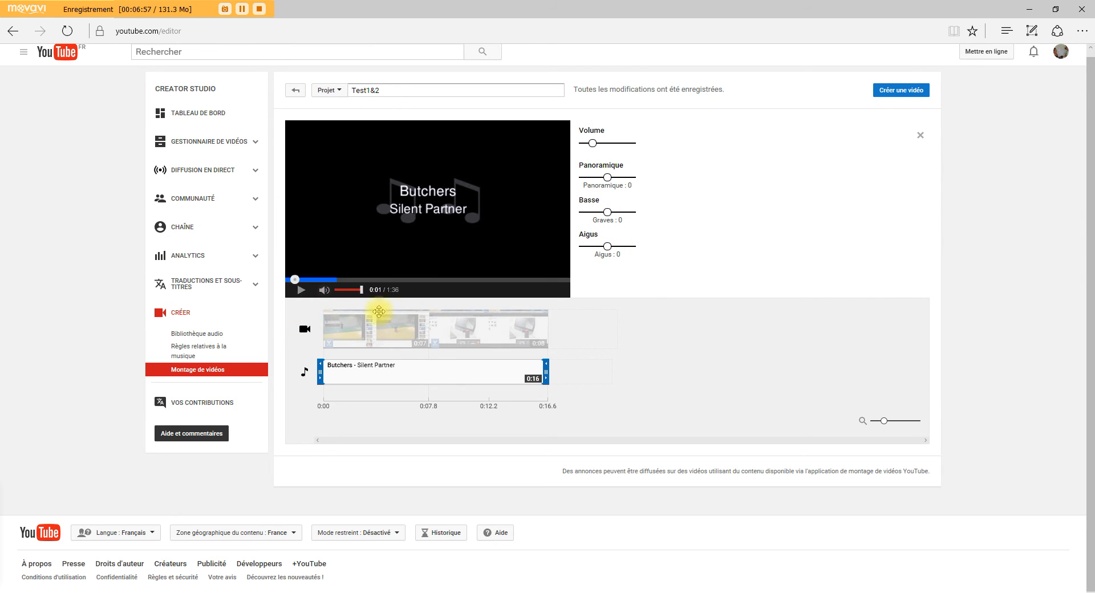
click(304, 334)
mouse_move(339, 332)
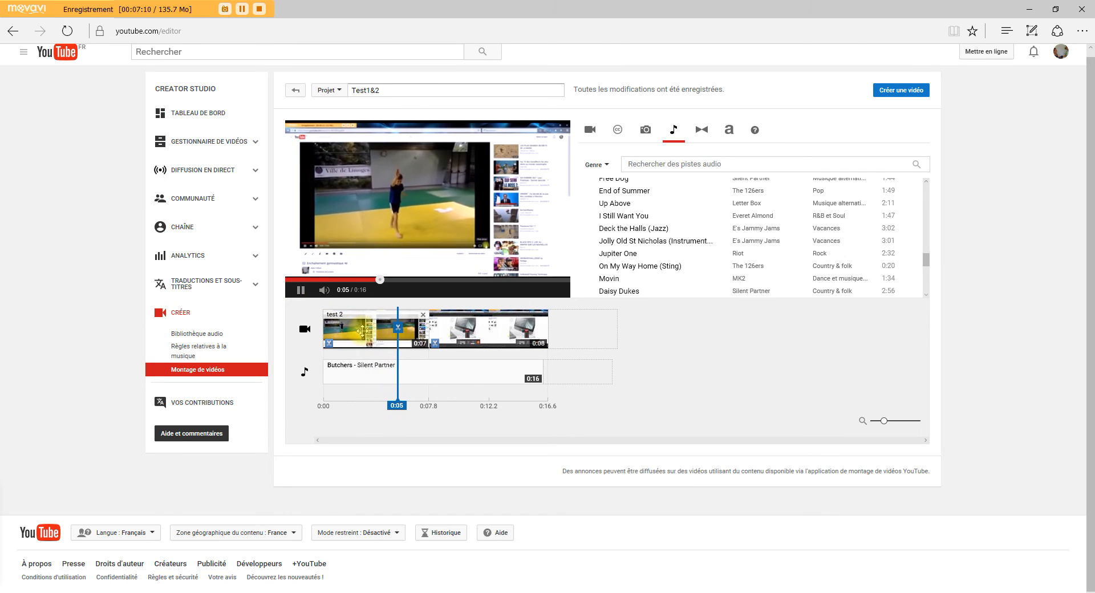
click(301, 292)
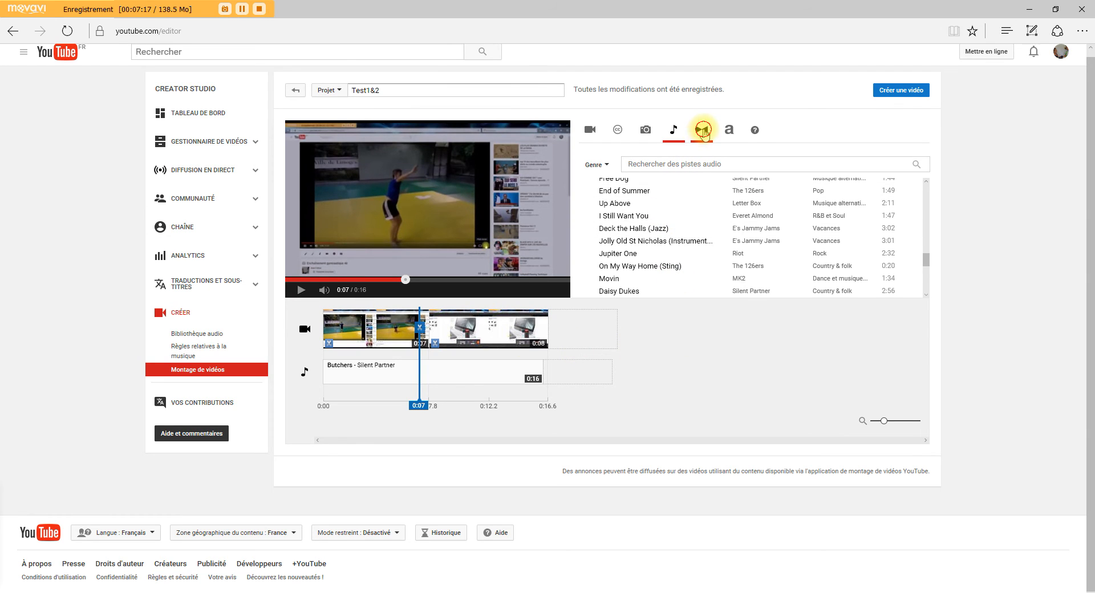
Step: Insert the "Fondu sous form..." transition between the two video clips, preview it and return to the project overview
click(704, 131)
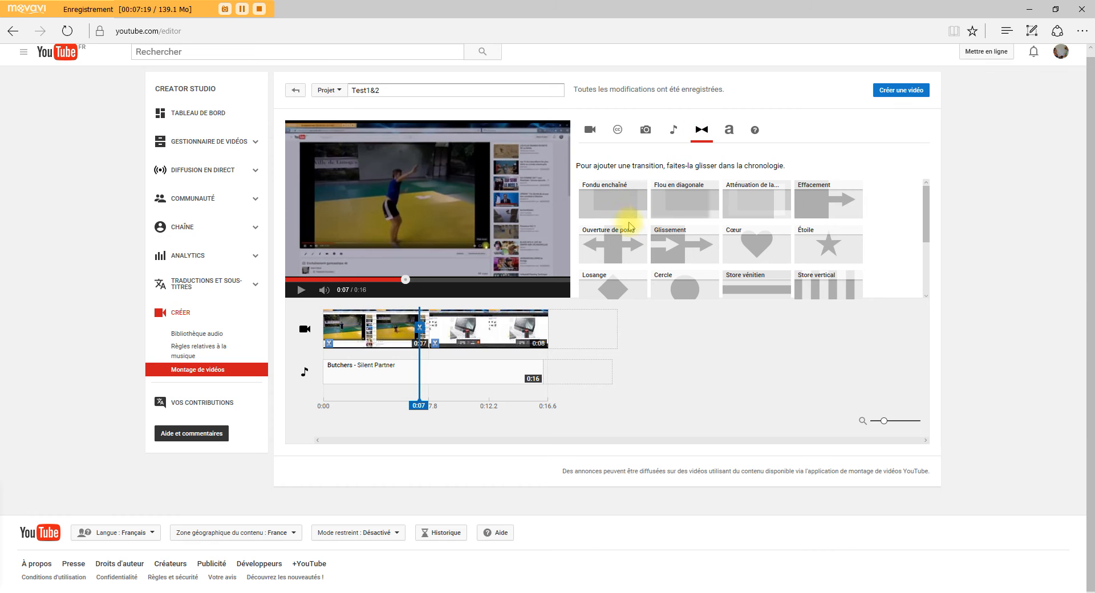
scroll(630, 226, down, 3)
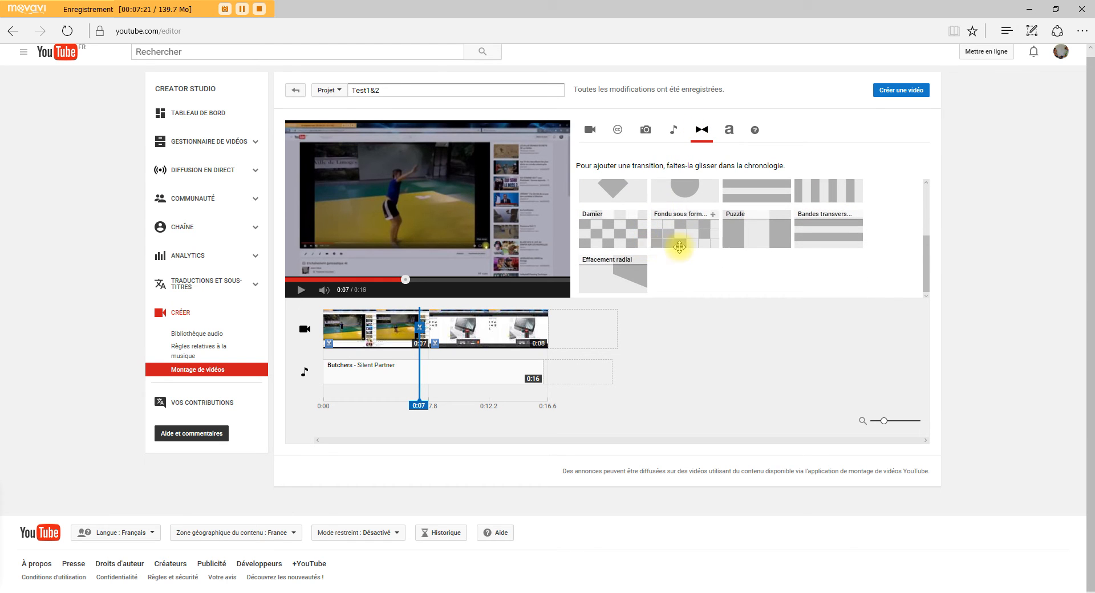
scroll(733, 251, up, 3)
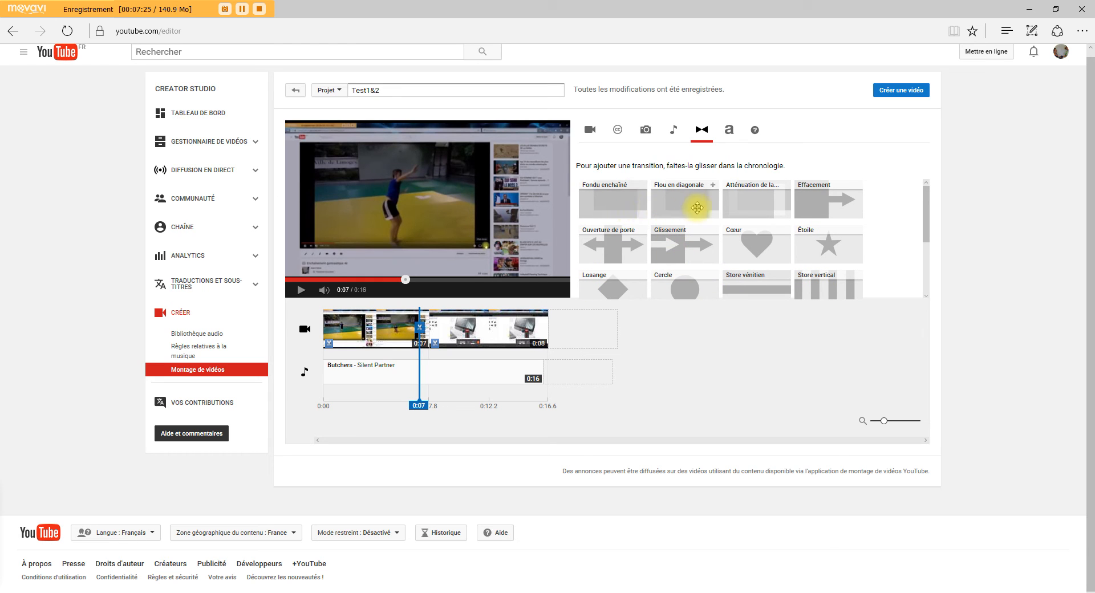
scroll(721, 221, down, 3)
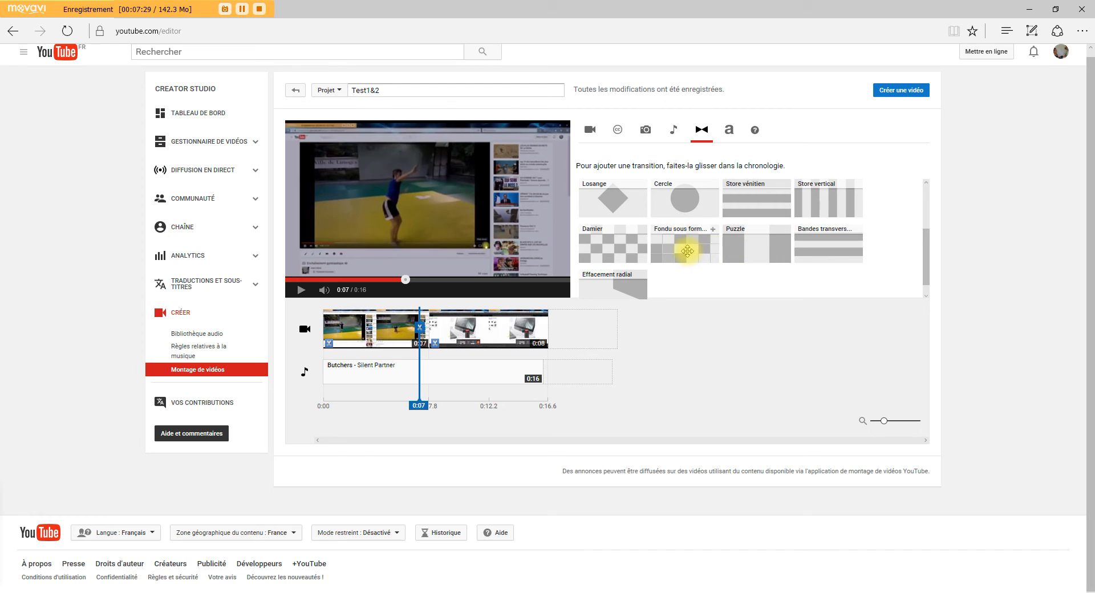
mouse_move(685, 251)
mouse_down()
mouse_move(491, 316)
mouse_move(552, 304)
mouse_move(425, 328)
mouse_up()
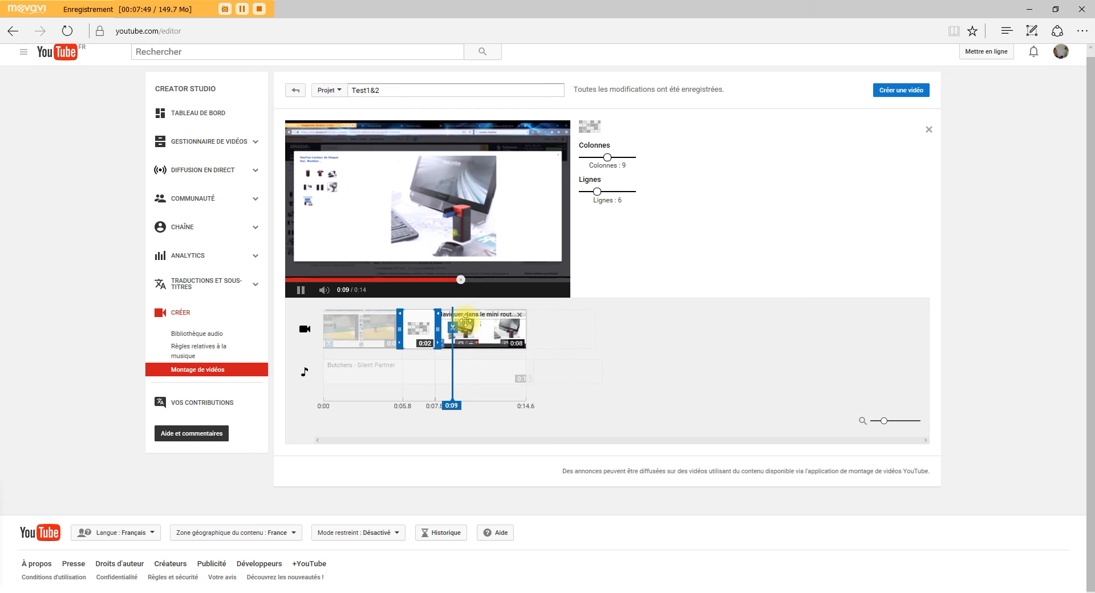
click(300, 292)
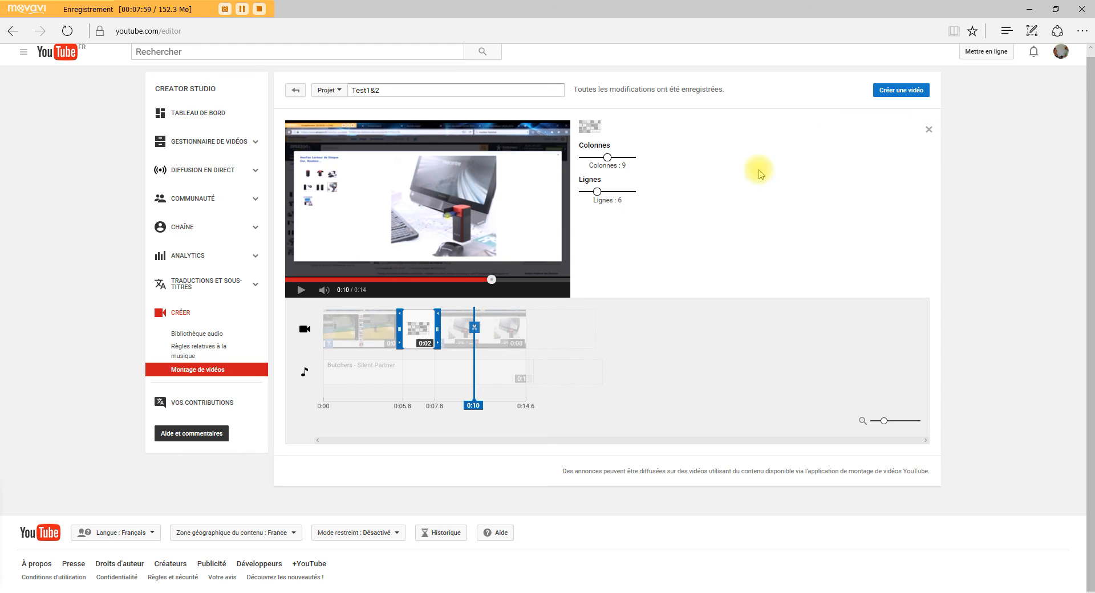
click(305, 331)
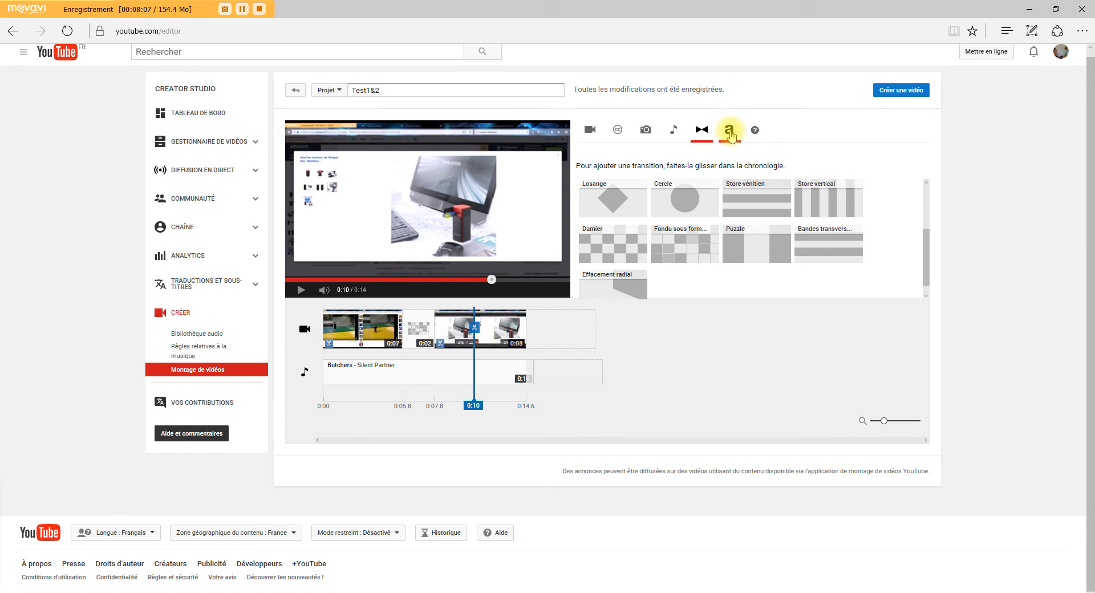
Step: Insert a "Titre centré" title at the start of the project, before the "test 2" clip
click(730, 131)
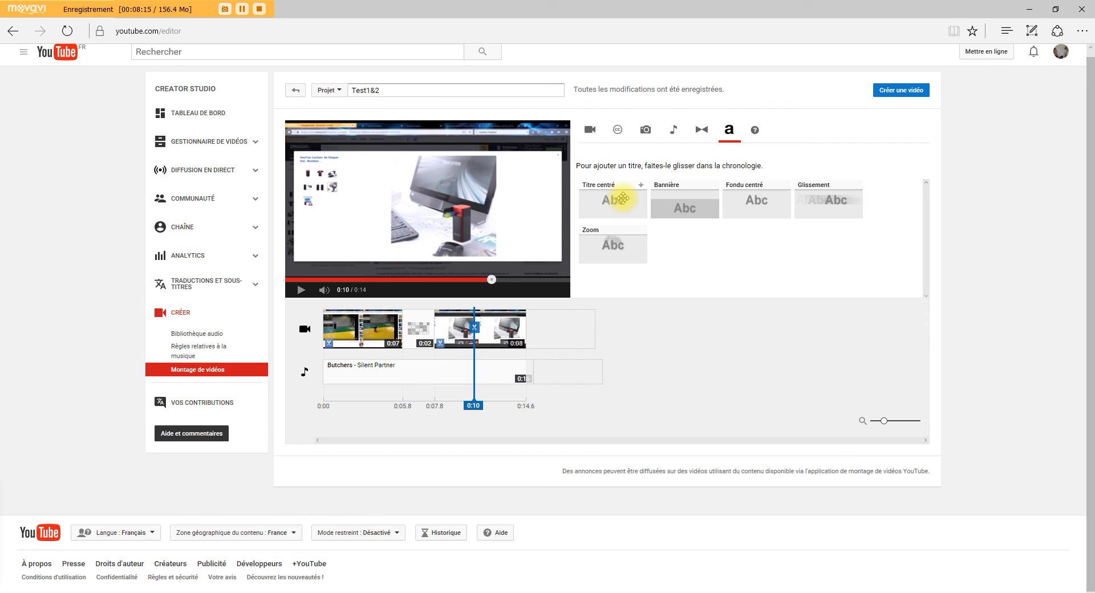
drag(618, 200, 362, 312)
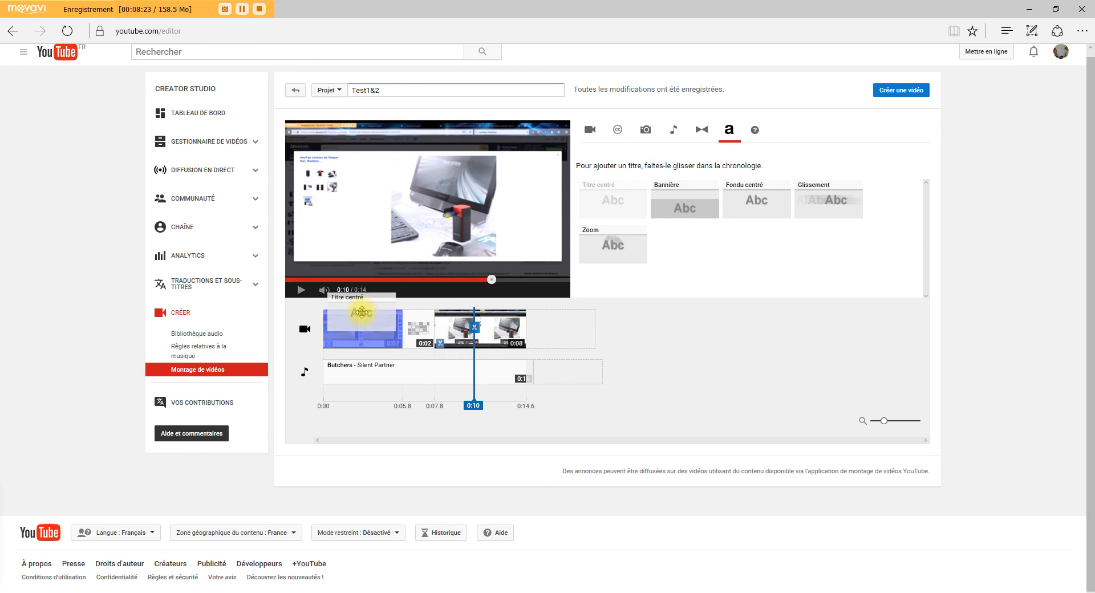
mouse_move(362, 312)
mouse_down()
mouse_move(361, 325)
mouse_move(336, 335)
mouse_up()
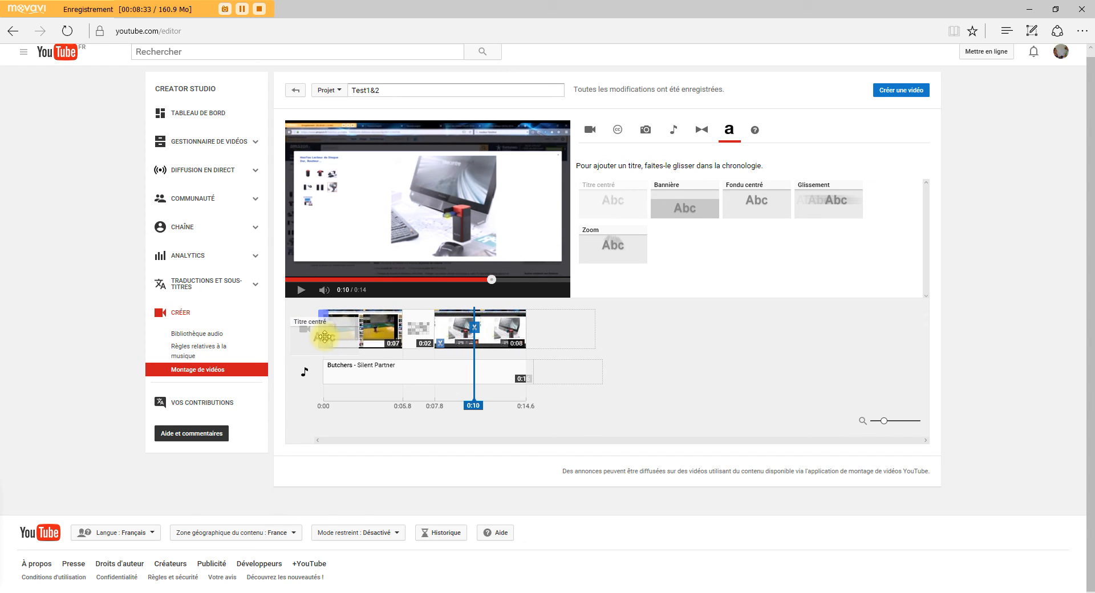
drag(325, 337, 326, 337)
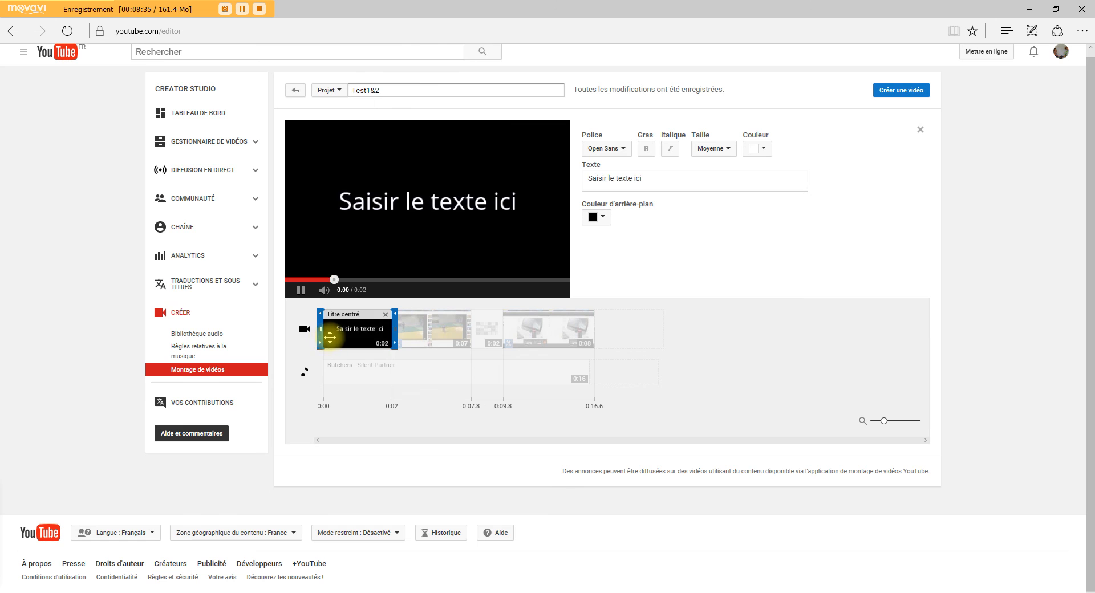
Step: Replace the placeholder text of the centred title with "Bonjour"
click(371, 334)
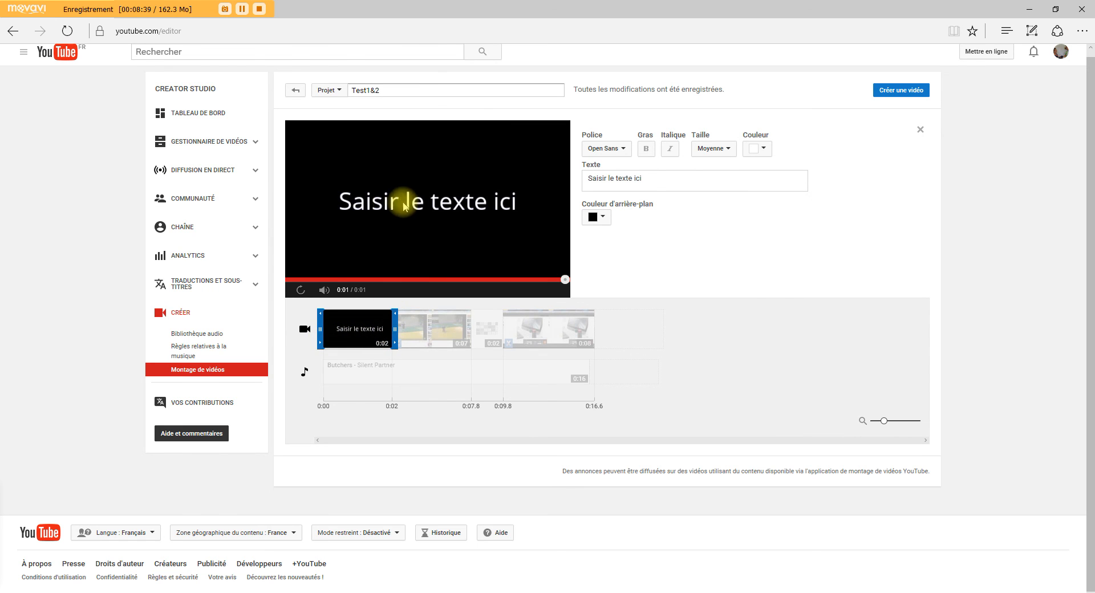
drag(649, 181, 608, 179)
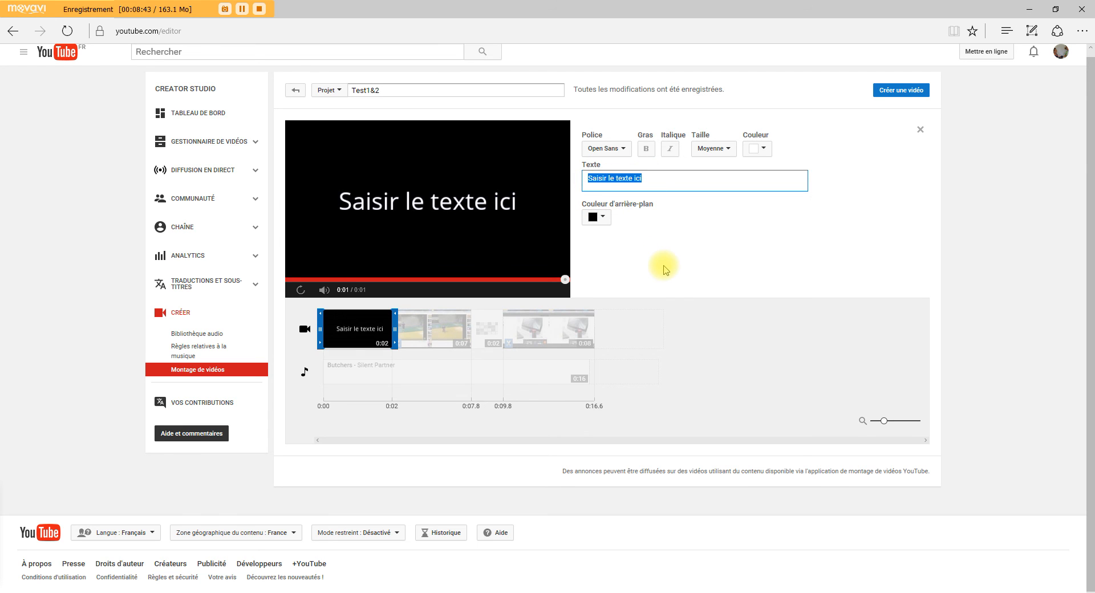
text(Bonjour)
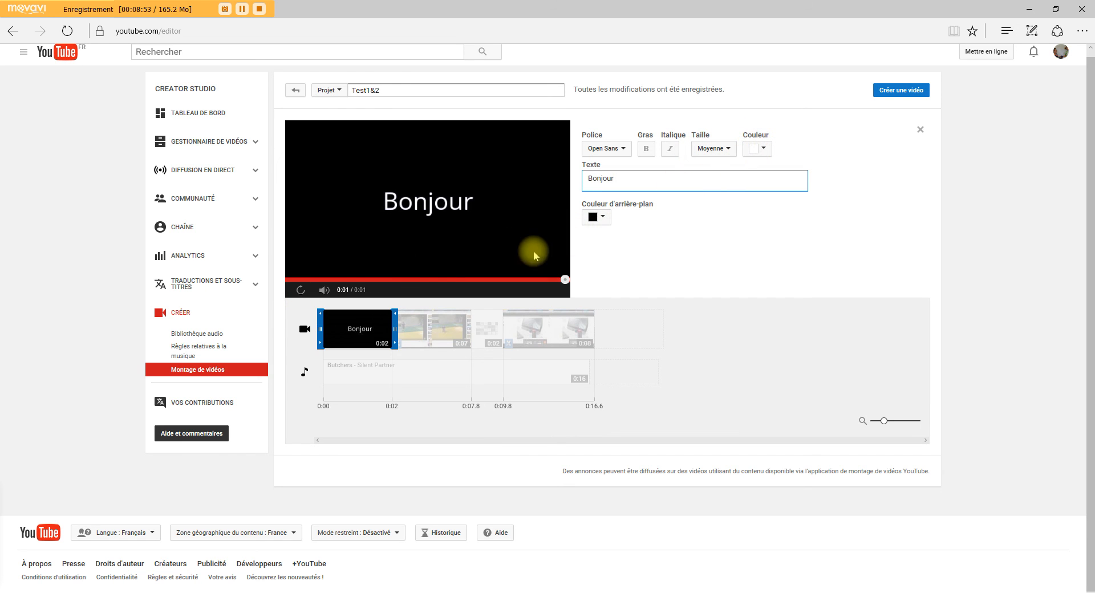
Step: Return to the project overview and preview the project with its opening title
click(305, 331)
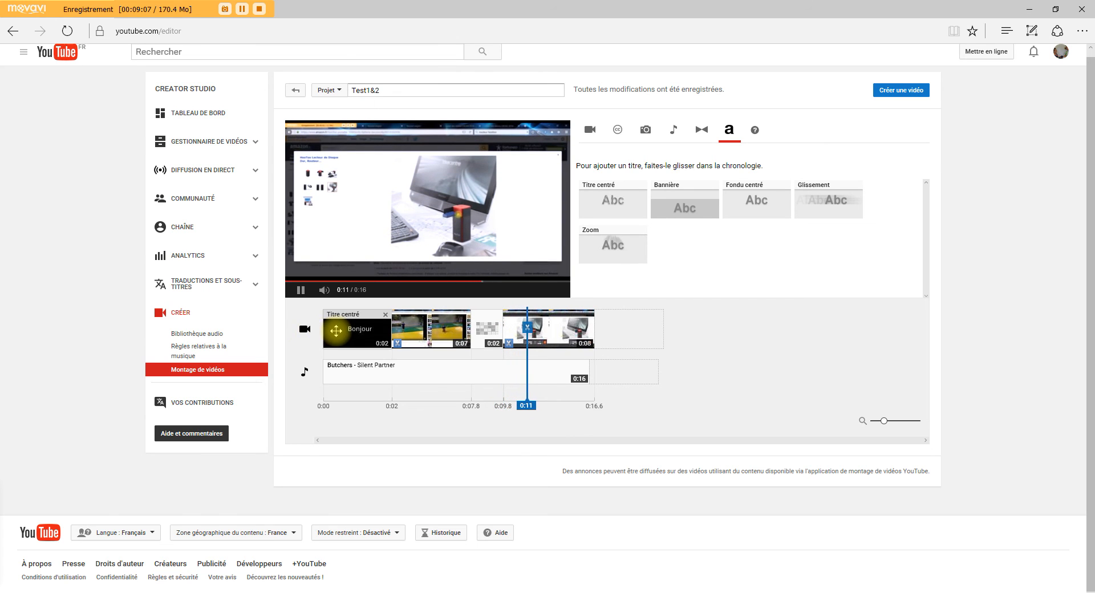
click(305, 334)
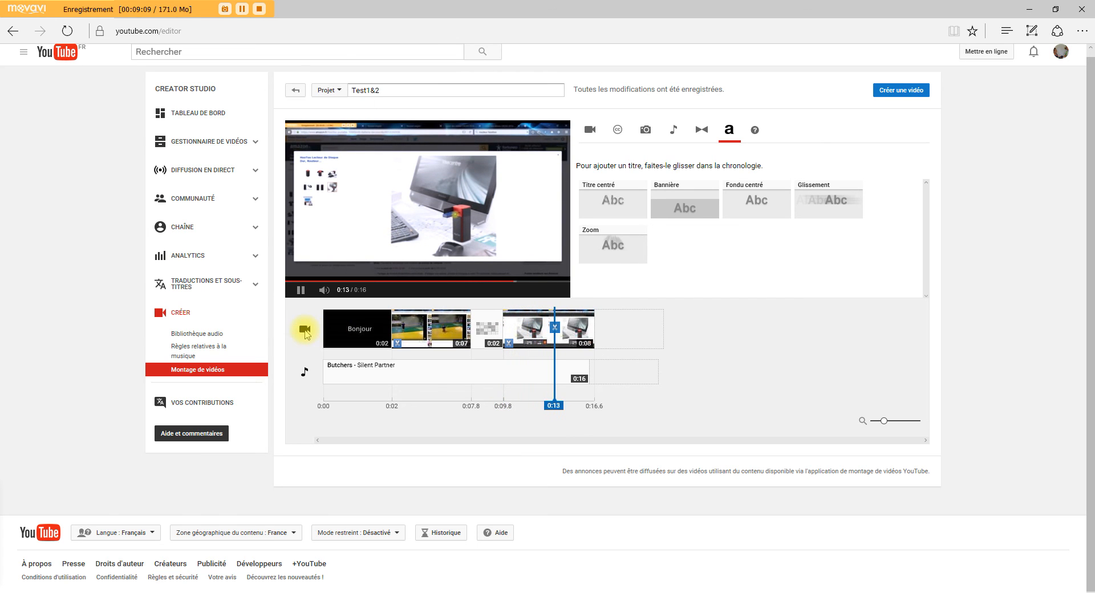
click(301, 291)
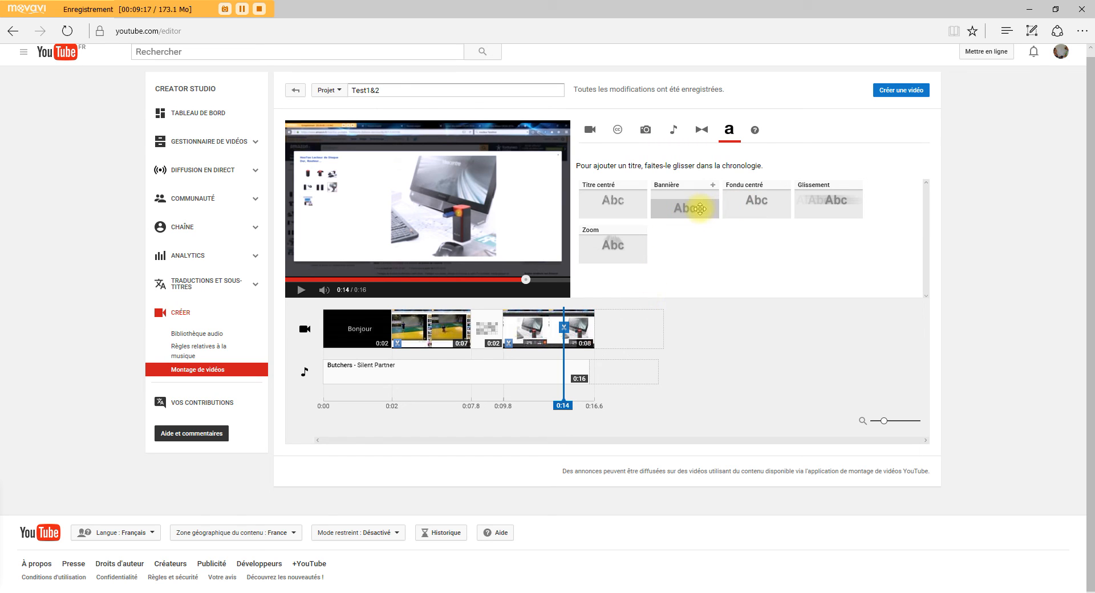
Step: Add a "Bannière" title to the clip right after the opening title and replace its placeholder text with "ggughou"
drag(688, 208, 431, 327)
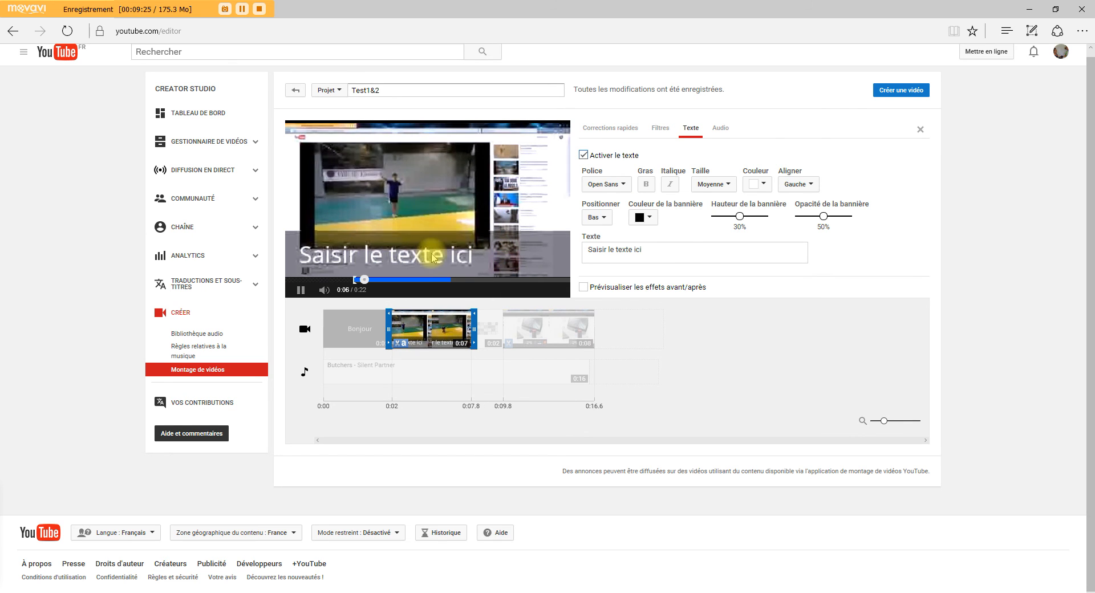
click(300, 291)
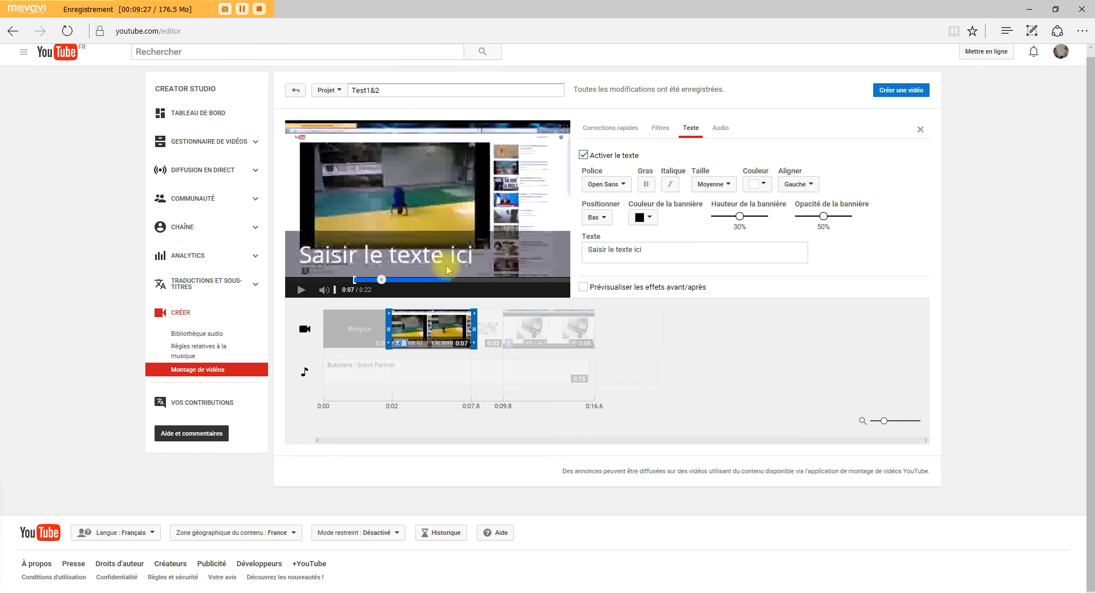
click(654, 248)
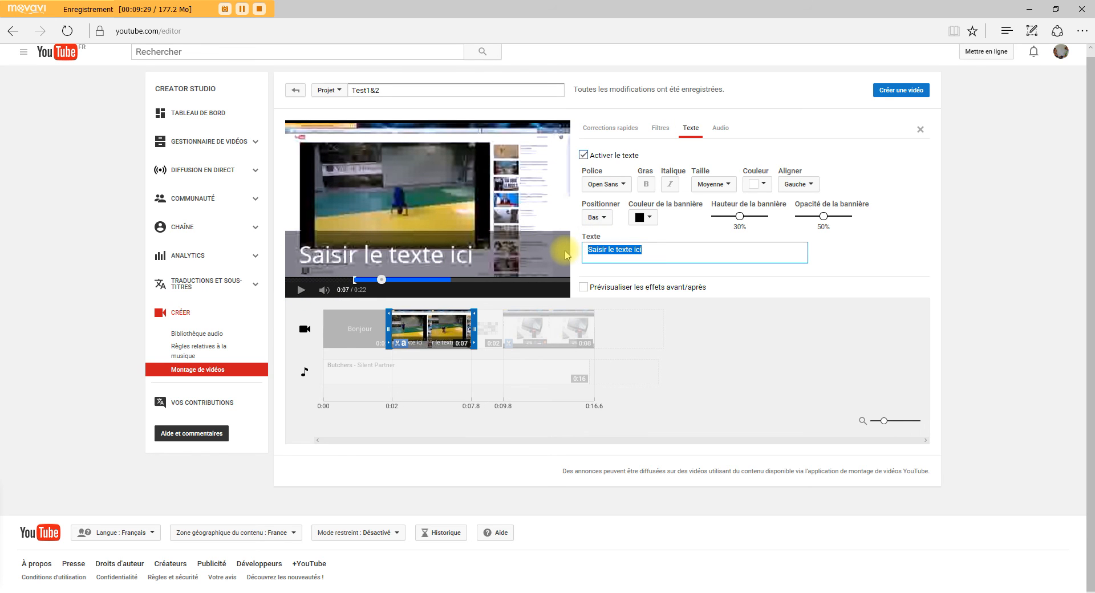
text(ggughou)
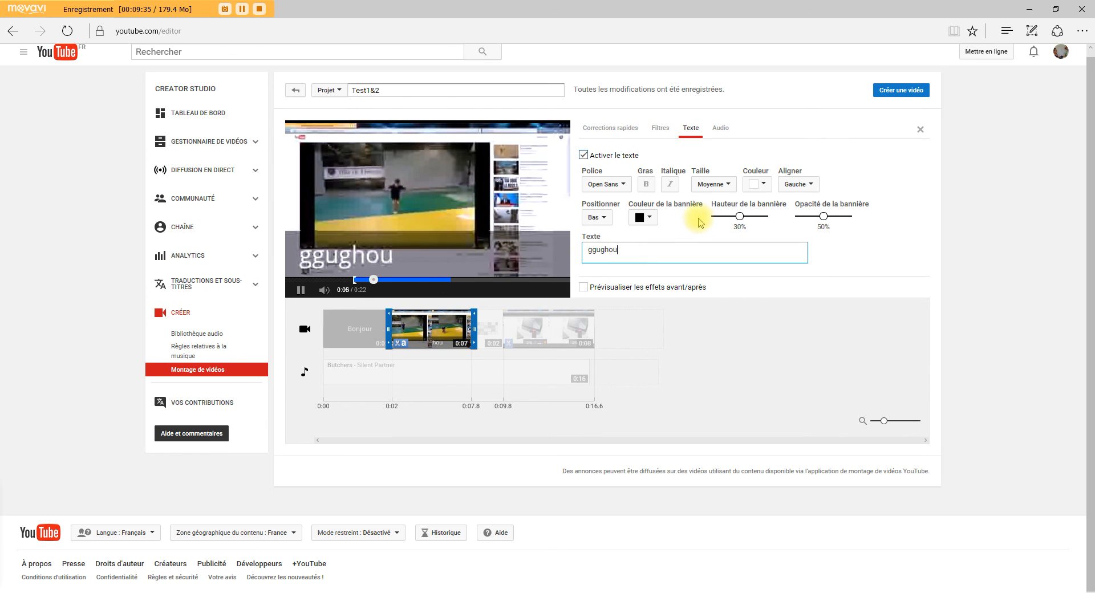
Step: Centre the banner text on the clip and reduce the banner height to 10%
click(814, 185)
click(799, 221)
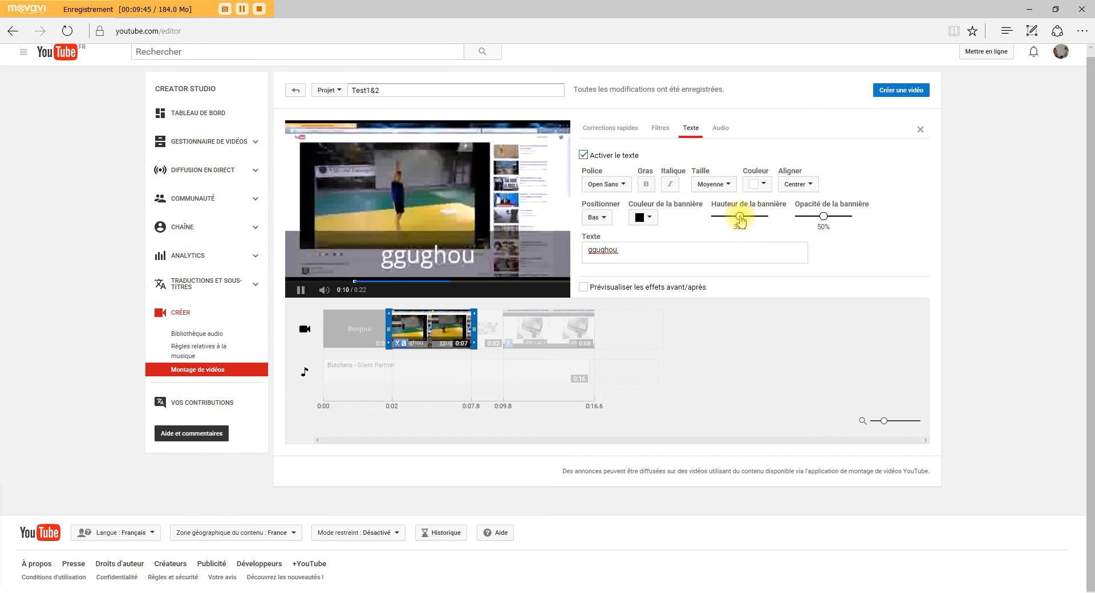
drag(747, 218, 721, 220)
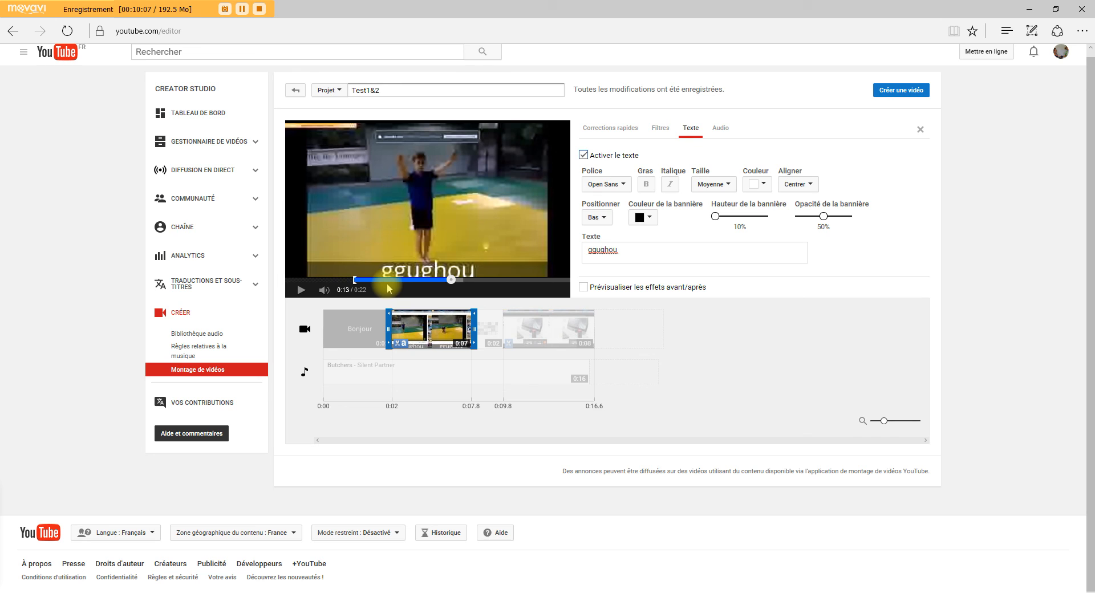
mouse_move(428, 325)
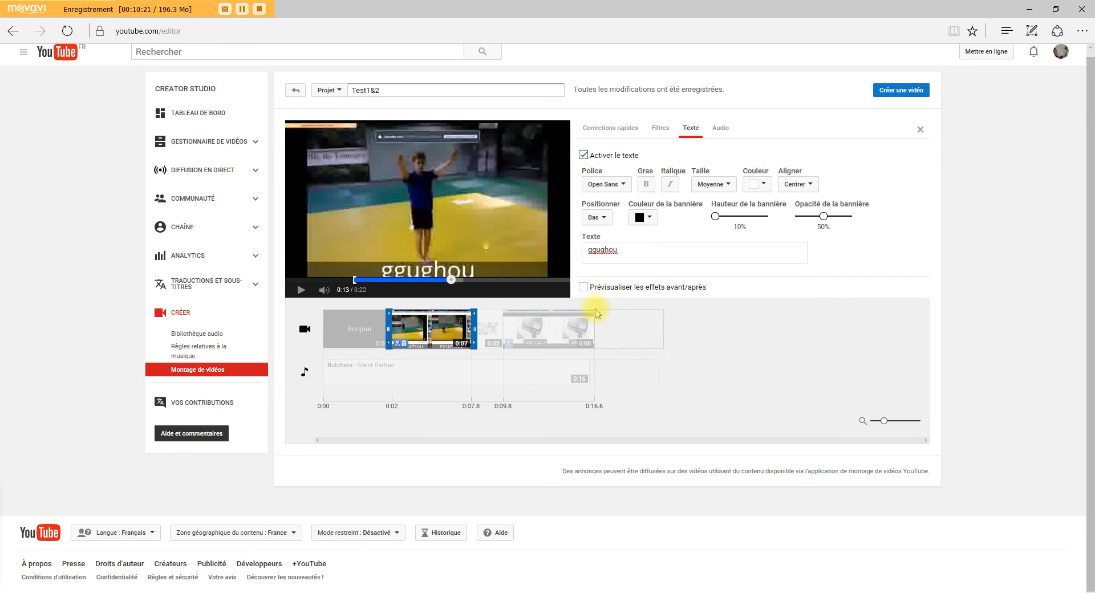
Step: Create the final video from the "Test1&2" project, keeping the project name, and view its video page
click(385, 90)
drag(386, 89, 341, 90)
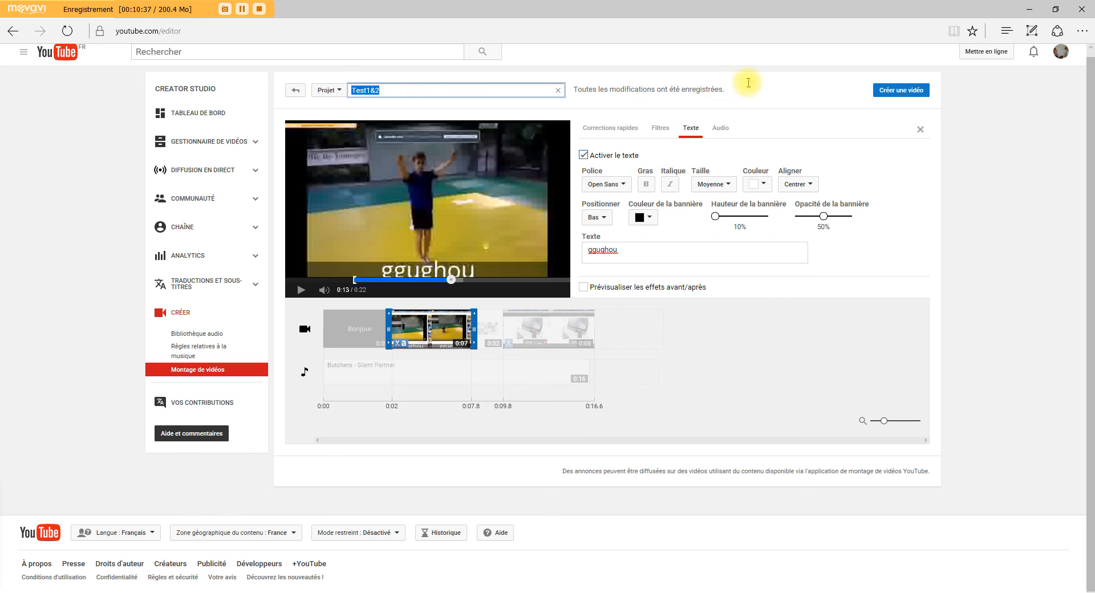
click(906, 96)
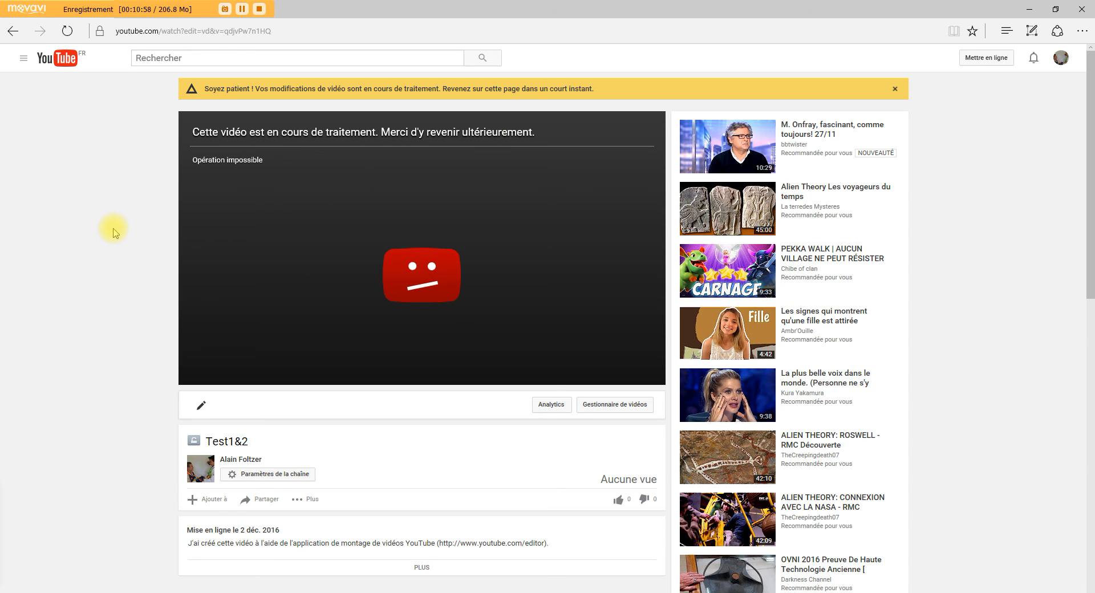
scroll(114, 234, down, 2)
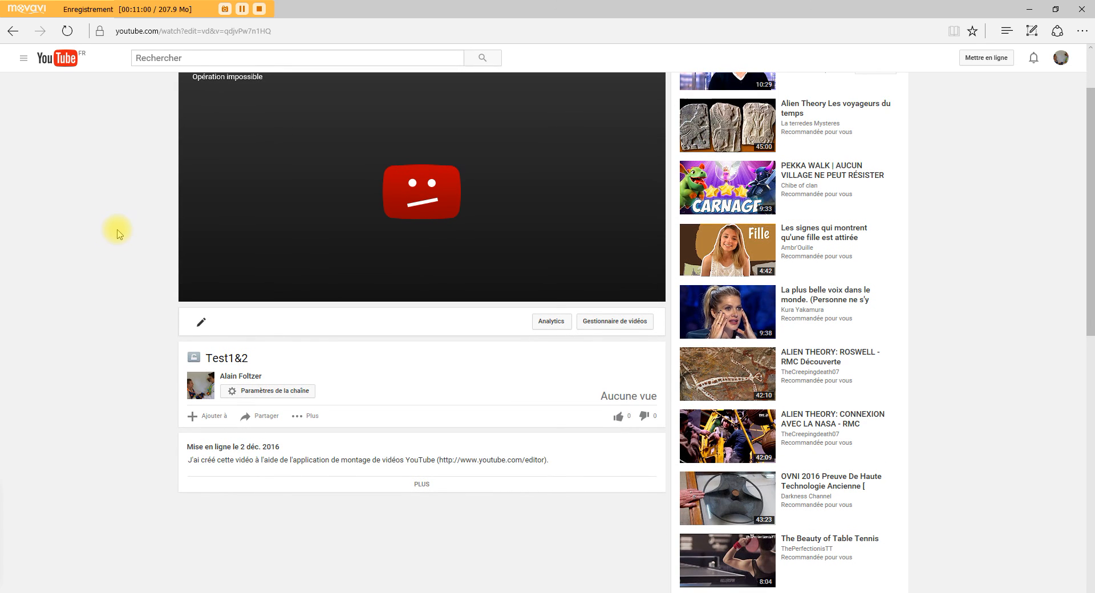